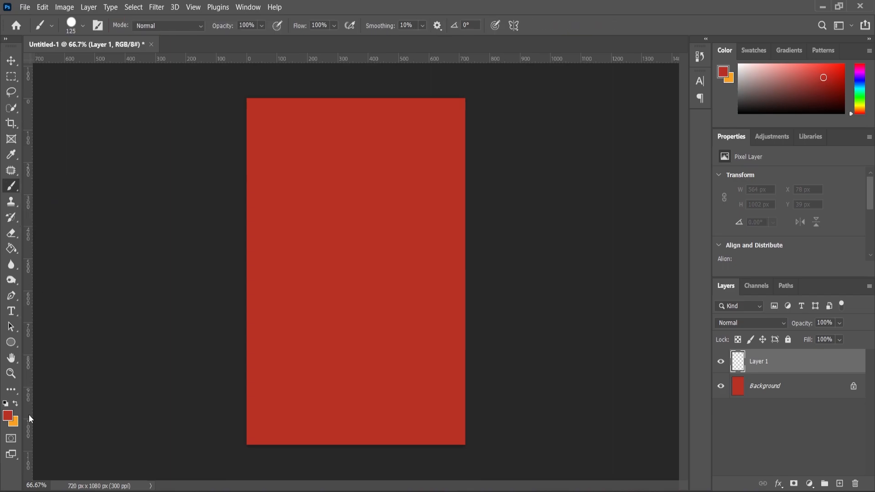
Step: Paint a soft orange glow over the centre of the red canvas on Layer 1 with a 1200 px brush at 0% hardness
key(bracketright)
key(bracketright)
key(bracketright)
key(bracketright)
key(bracketright)
key(bracketright)
key(bracketright)
key(bracketright)
key(bracketright)
key(bracketright)
key(bracketright)
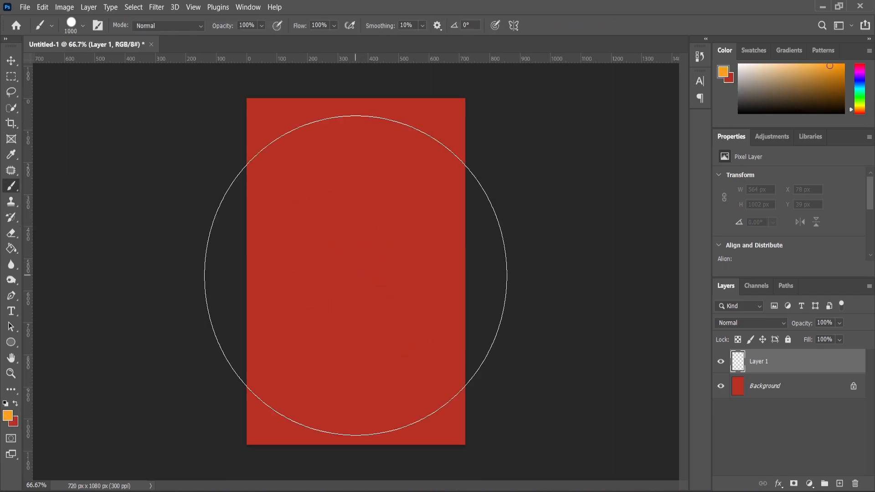
right_click(358, 274)
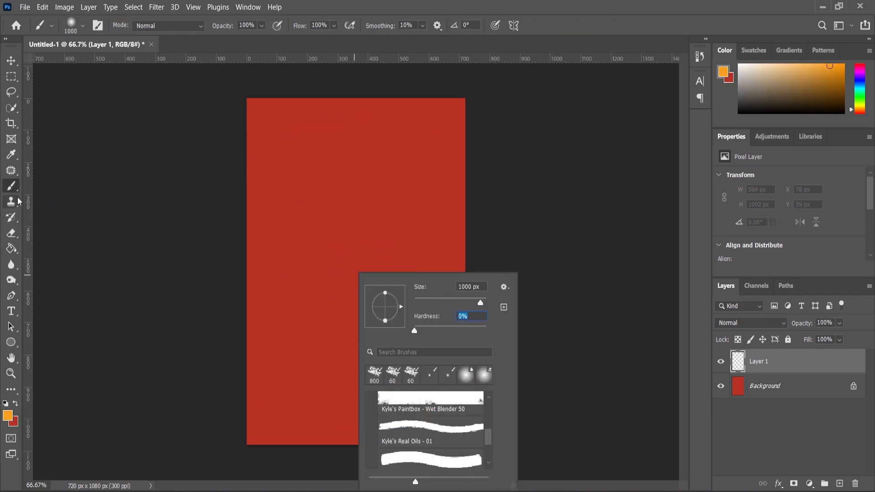
key(Return)
key(bracketright)
key(bracketright)
key(bracketright)
key(bracketright)
click(355, 270)
key(bracketright)
key(bracketright)
key(bracketleft)
key(bracketleft)
key(bracketleft)
key(bracketleft)
click(354, 270)
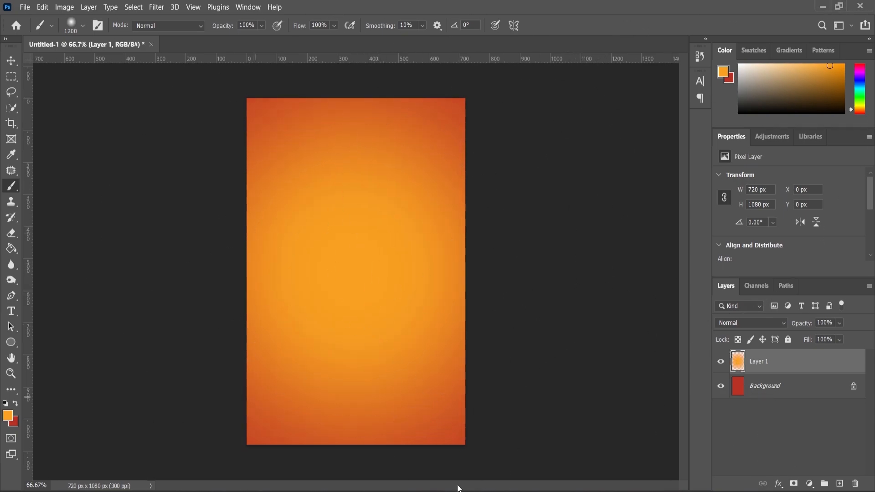
Step: Place the orange-branch image pngkey.com-branch-png-62265, scaled down to about 645 × 654 px, in the upper right of the poster
key(alt+Tab)
drag(324, 132, 379, 285)
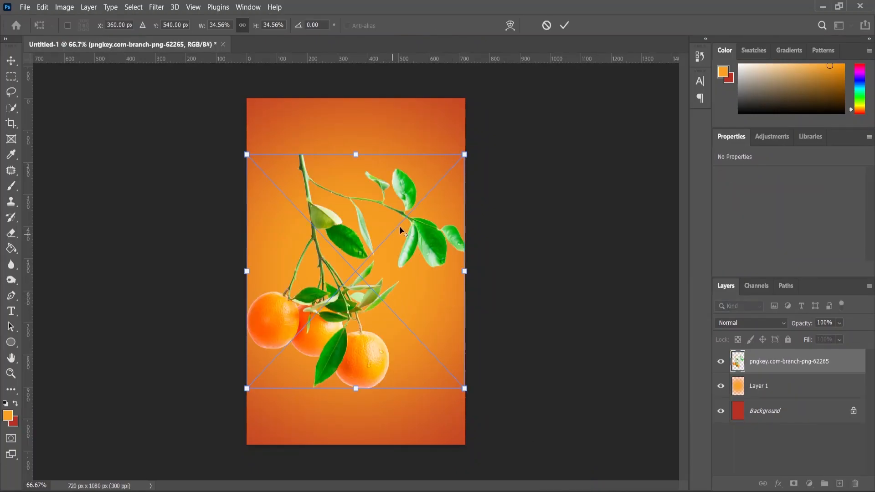
drag(485, 132, 499, 118)
key(ctrl+minus)
drag(305, 305, 362, 254)
drag(532, 347, 502, 314)
drag(427, 288, 431, 264)
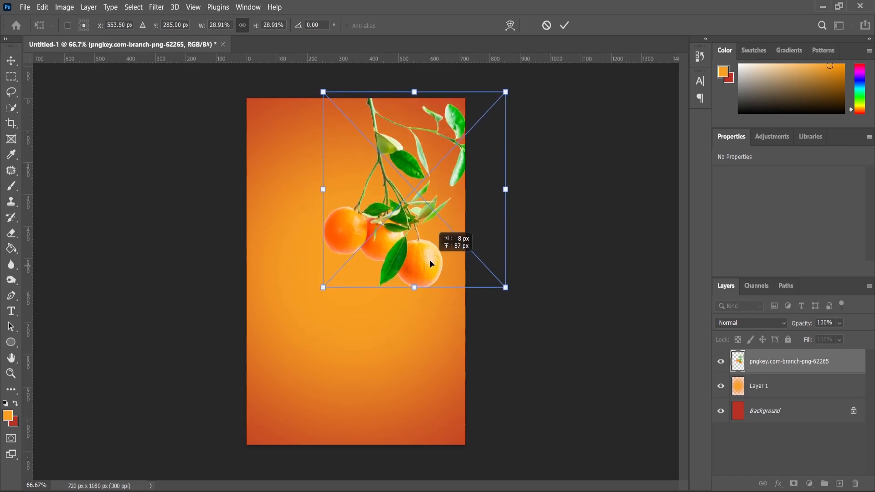
drag(505, 287, 512, 297)
Step: Select the leftmost orange on the branch with Quick Selection and copy it to a new layer
click(10, 372)
drag(382, 207, 438, 207)
click(12, 108)
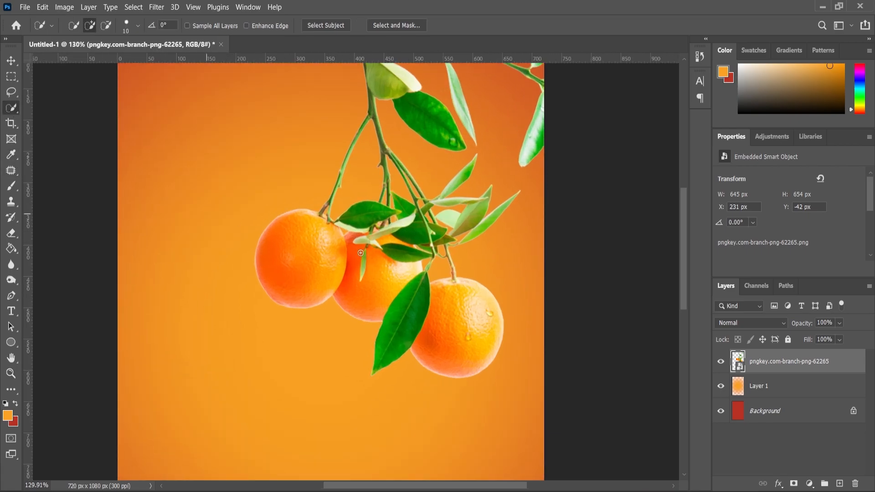
scroll(267, 240, up, 1)
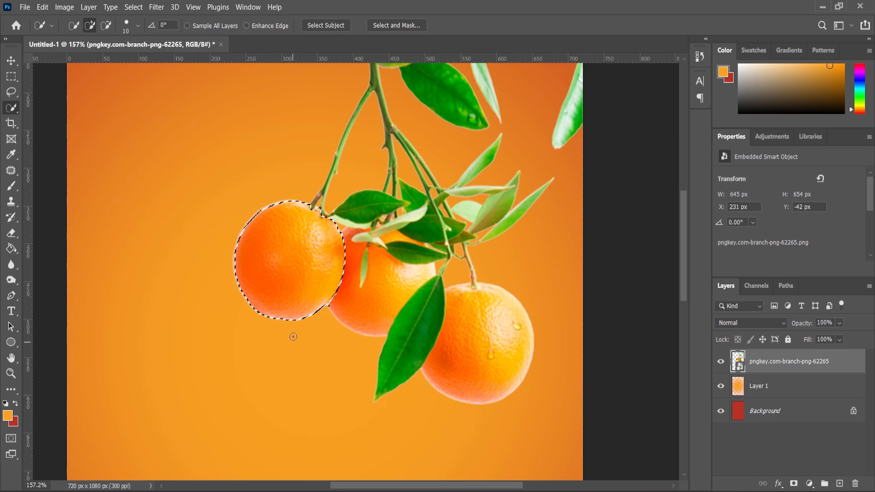
right_click(287, 276)
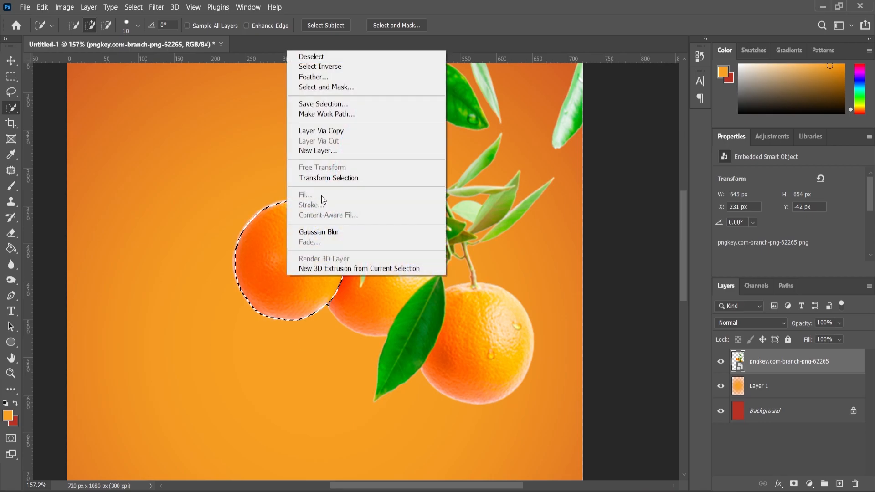
click(329, 133)
Step: Enlarge the copied orange to about 151% and shift it slightly down so it hangs from its stem
click(11, 60)
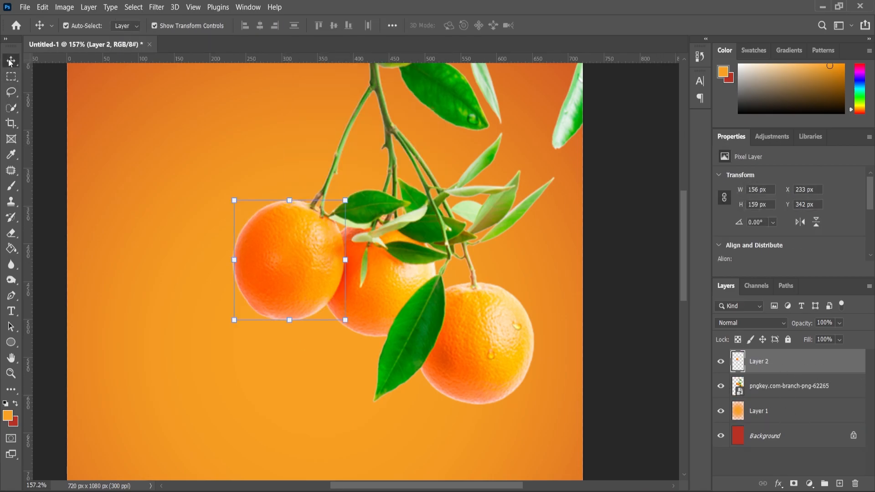
drag(345, 201, 364, 180)
drag(342, 223, 321, 255)
drag(356, 193, 364, 188)
scroll(295, 267, up, 3)
drag(295, 267, 297, 275)
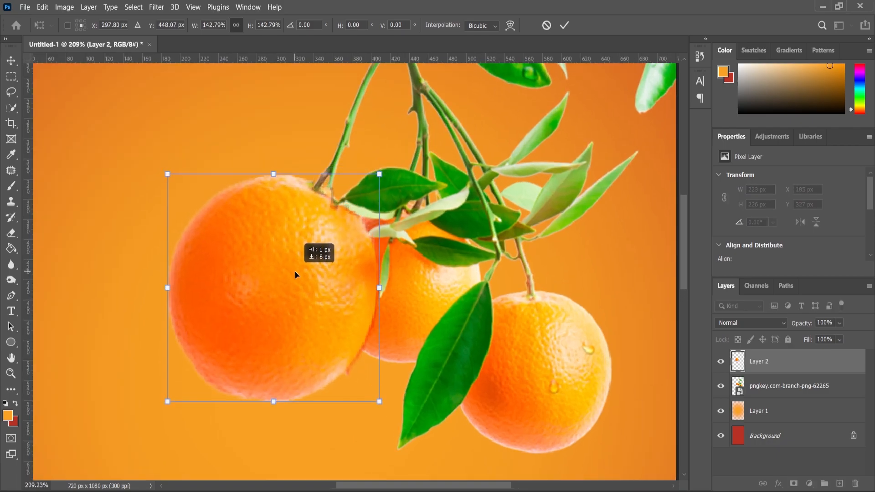
drag(380, 174, 385, 168)
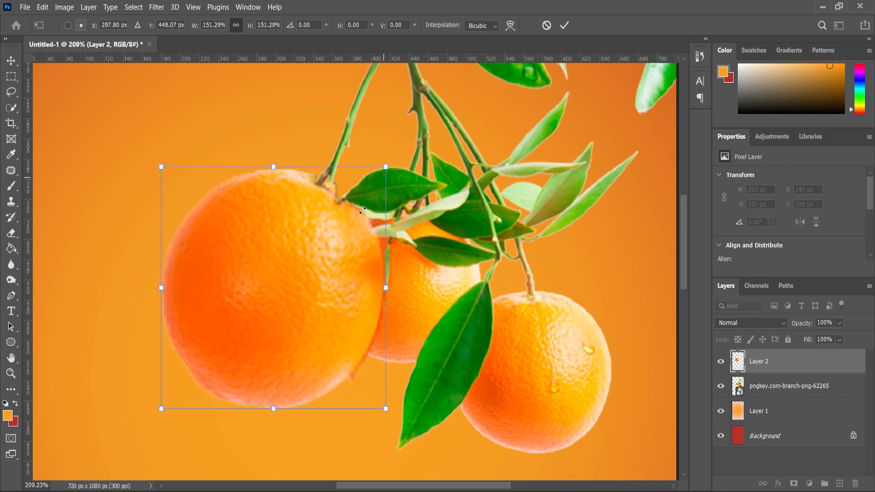
drag(337, 247, 337, 252)
Step: Combine the enlarged orange layer and the branch layer into one smart object
click(11, 373)
drag(302, 302, 269, 302)
click(6, 61)
shift+click(417, 240)
click(347, 266)
shift+click(428, 273)
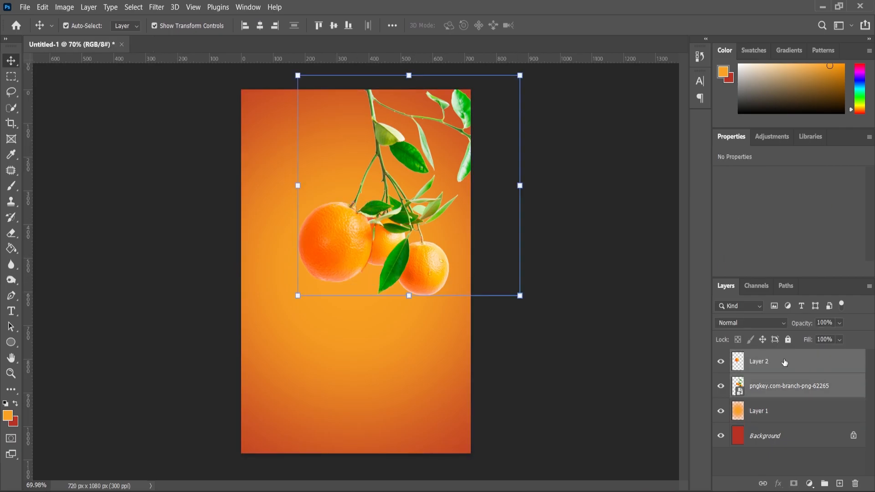
right_click(764, 365)
click(644, 173)
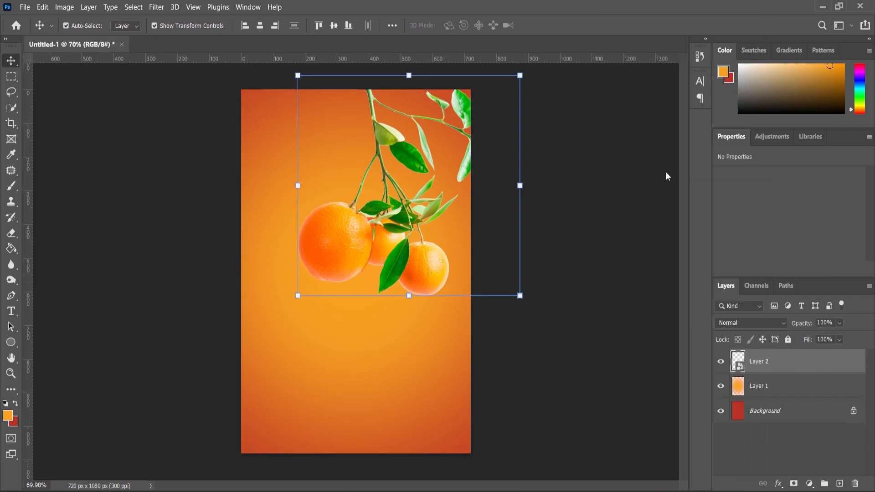
Step: Apply a Levels adjustment to the combined orange smart object, with midtones at 0.83 and the white input level slightly lowered
click(63, 8)
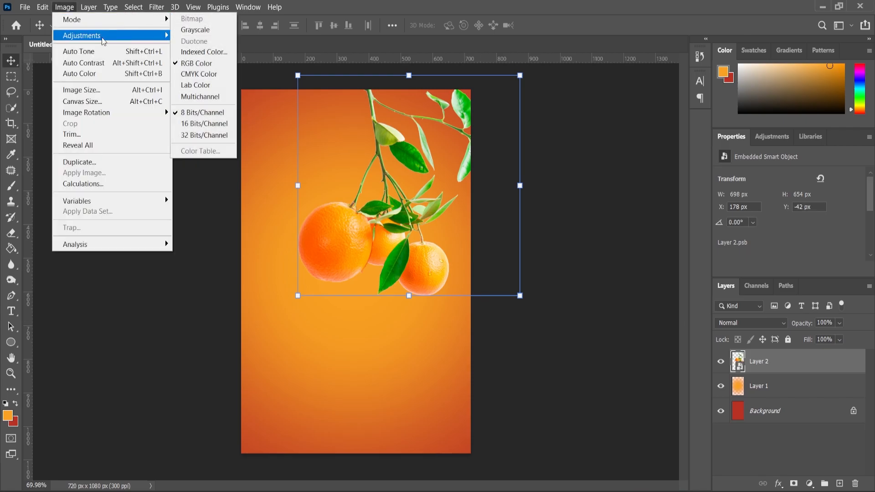
click(568, 200)
drag(569, 242, 576, 250)
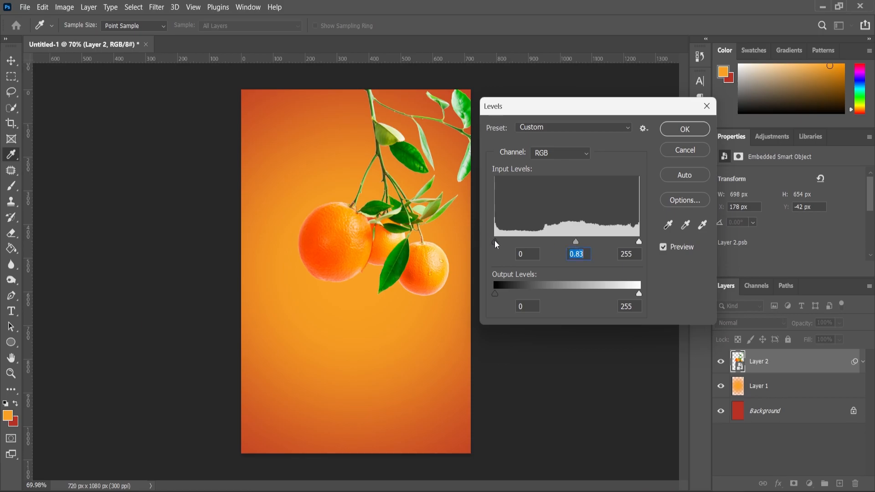
drag(635, 244, 633, 244)
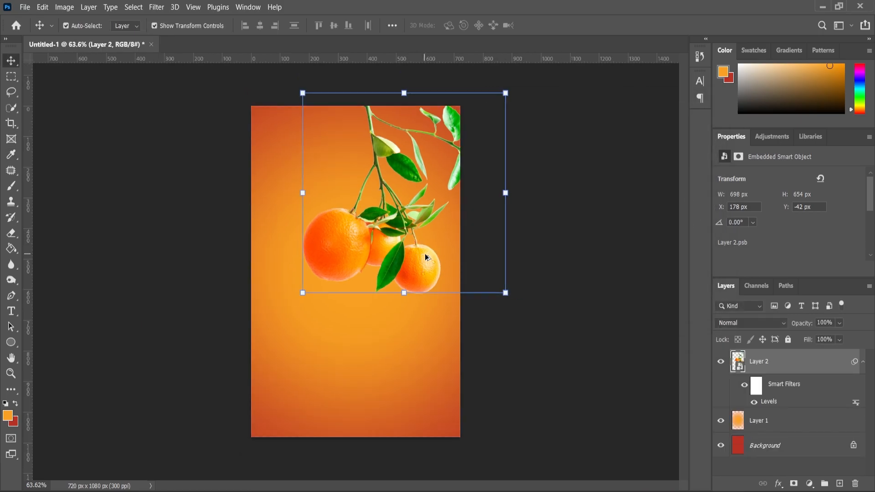
Step: Inside the Layer 2 smart object, apply a 2.1-pixel Gaussian Blur to the branch layer, then save and close it
double_click(736, 360)
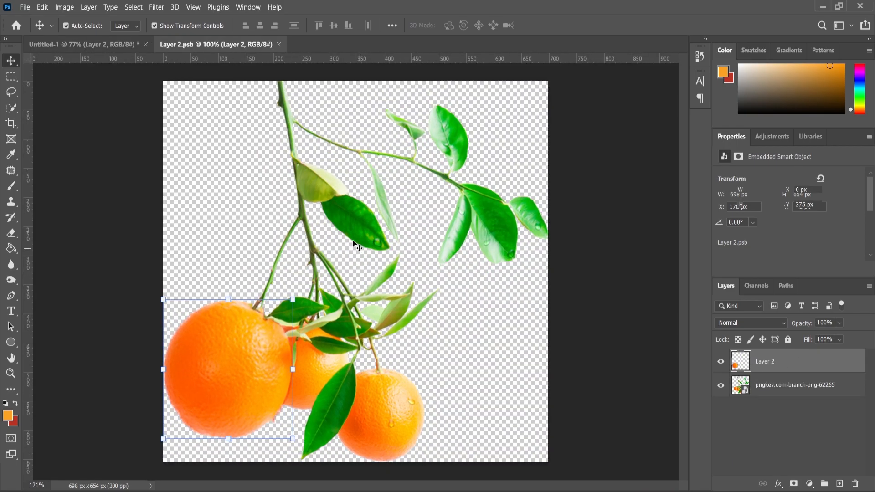
click(157, 8)
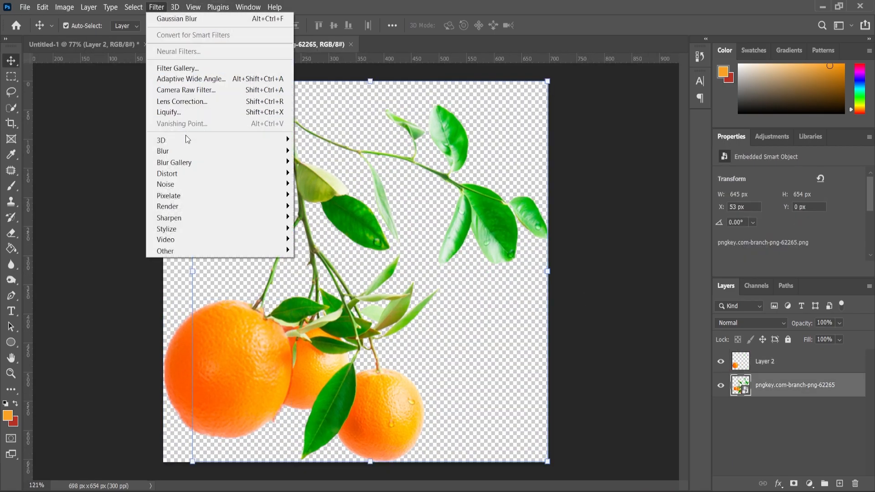
mouse_move(184, 149)
click(329, 194)
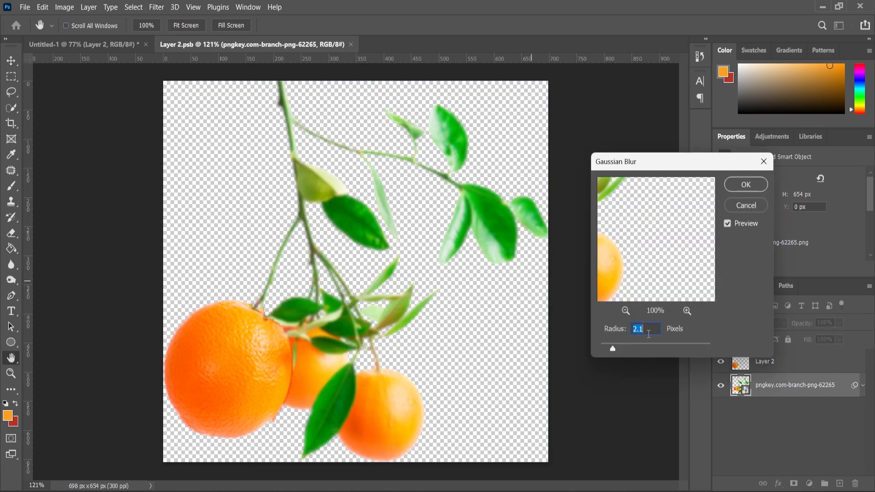
click(746, 184)
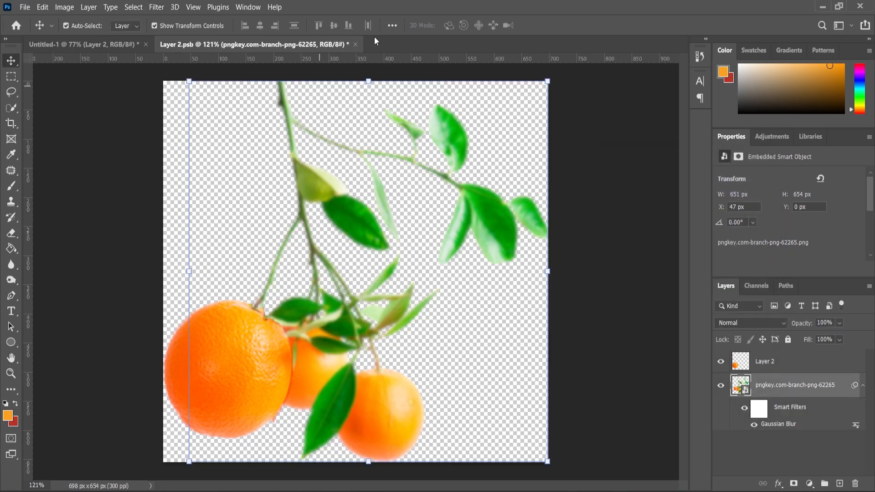
click(355, 44)
click(398, 199)
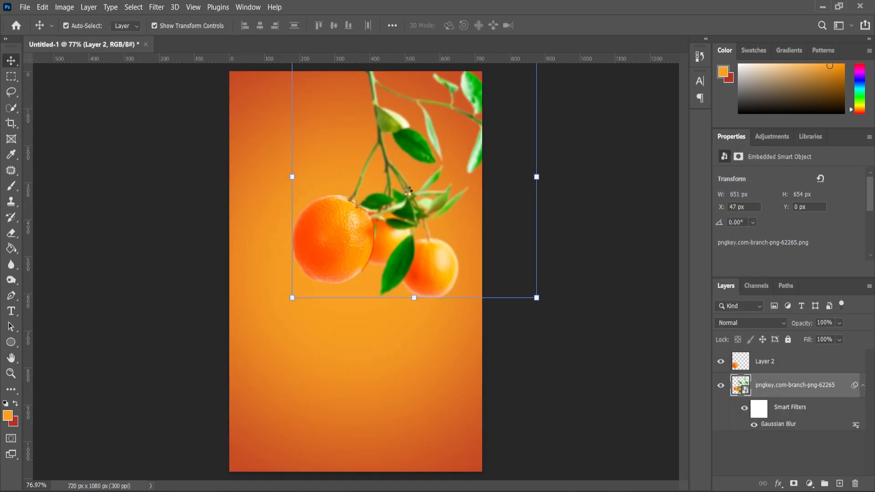
Step: Rotate the orange branch to about -9.6°, scale it to about 112.6%, and shift it up in the poster
key(ctrl+0)
key(ctrl+t)
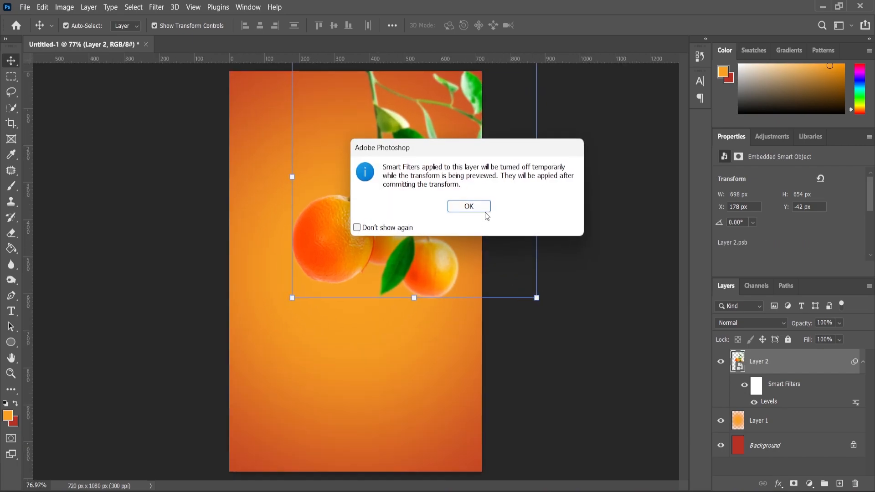
click(484, 211)
drag(551, 303, 584, 291)
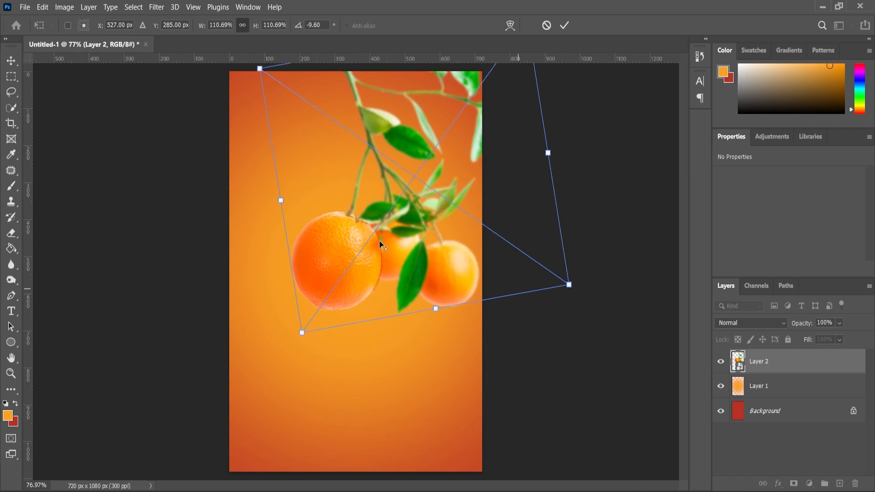
scroll(384, 241, up, 1)
drag(369, 266, 380, 238)
drag(600, 264, 603, 265)
drag(337, 246, 336, 239)
click(11, 373)
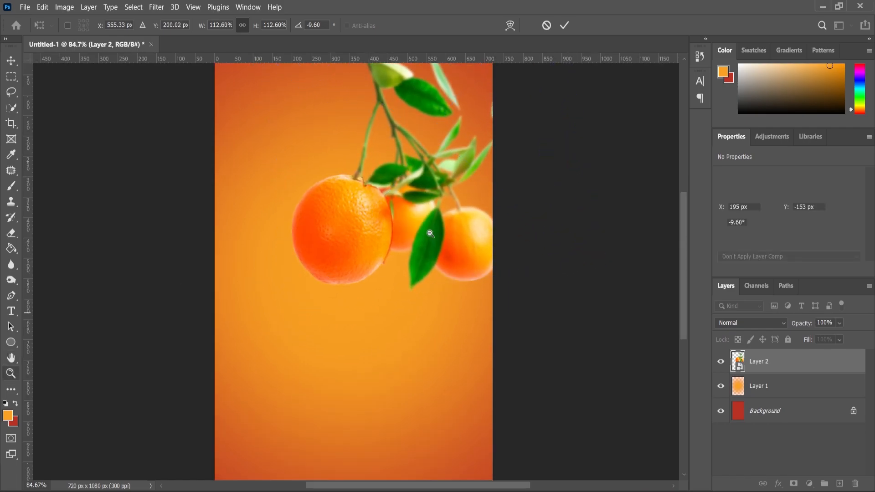
scroll(410, 248, down, 4)
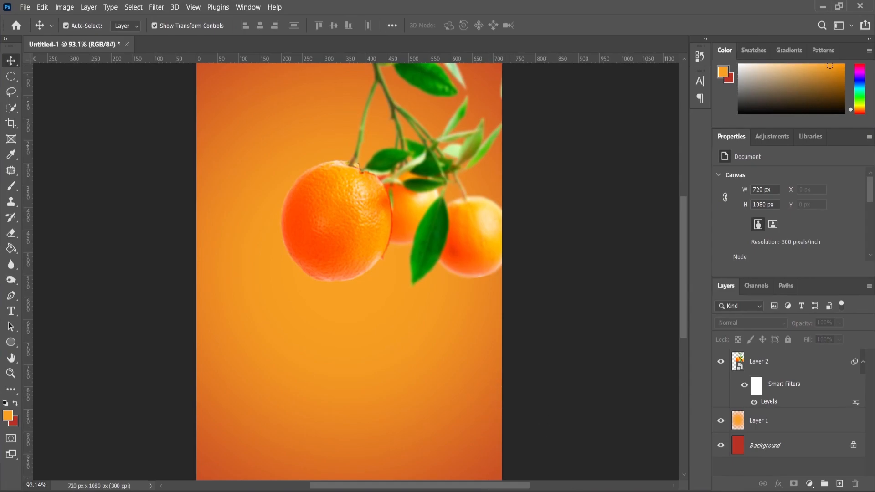
Step: Open the can photo intro-1677541881.jpg and select the whole metal lid of the opened can with Quick Selection
key(alt+Tab)
drag(129, 147, 447, 40)
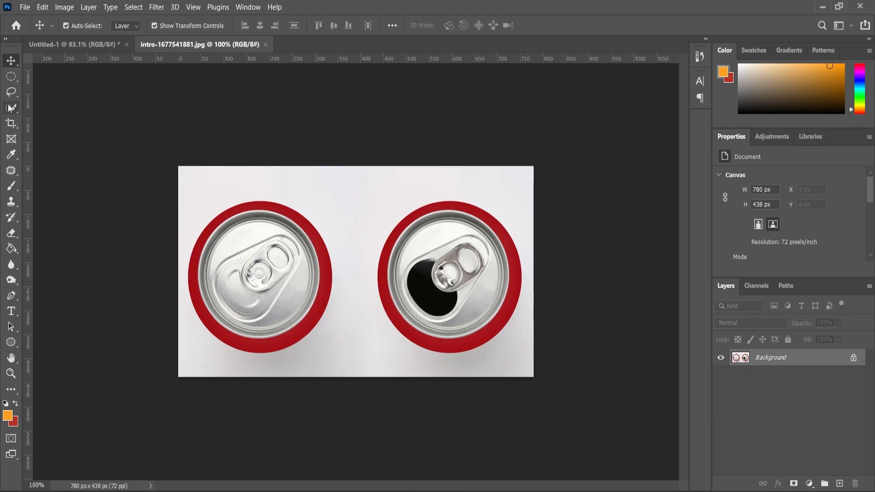
scroll(456, 253, up, 8)
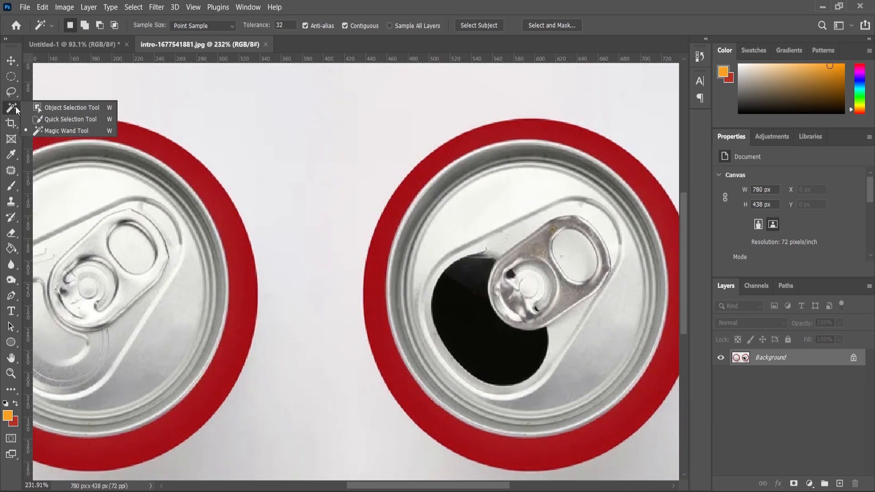
click(44, 119)
mouse_move(459, 189)
mouse_down()
mouse_move(443, 211)
mouse_move(512, 147)
mouse_up()
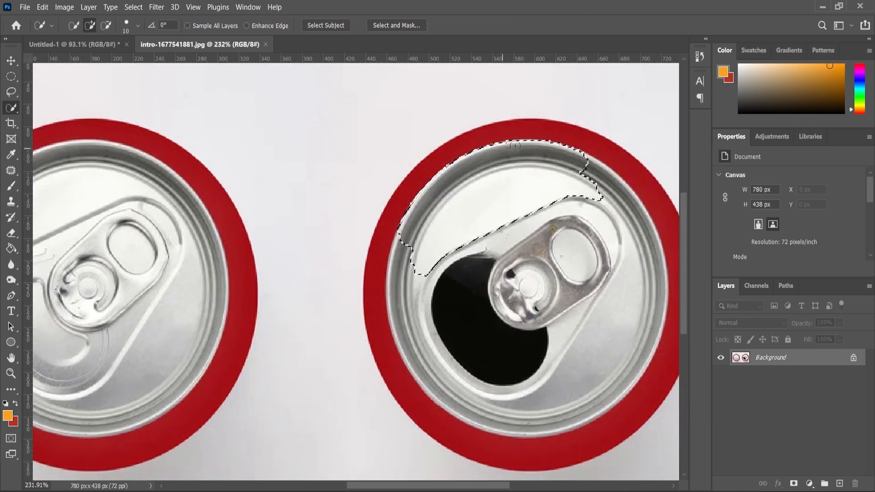
drag(639, 267, 589, 344)
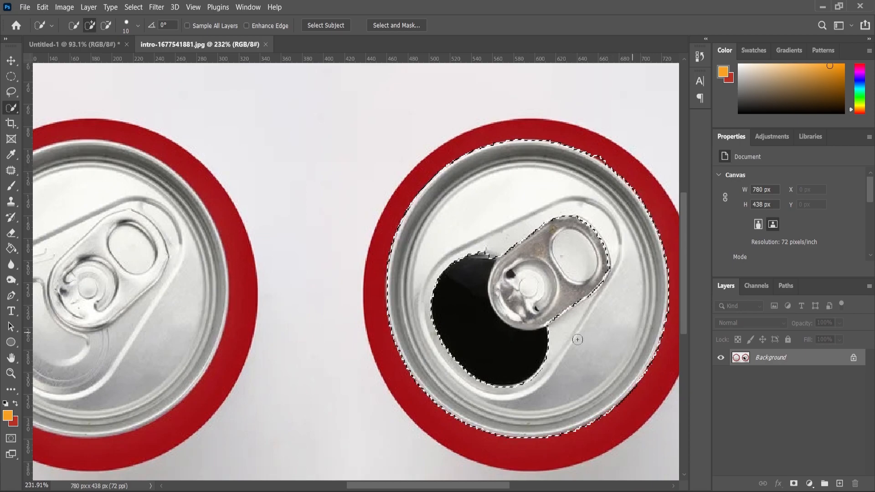
drag(512, 339, 459, 319)
scroll(367, 227, down, 8)
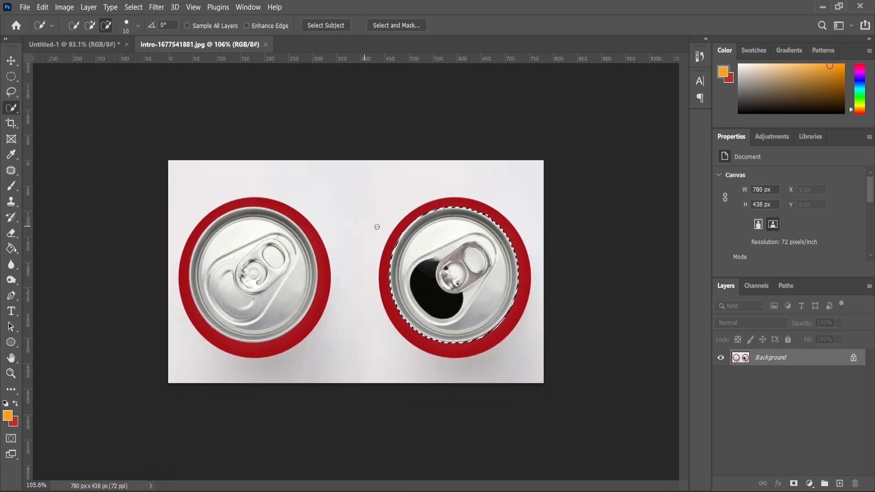
Step: Copy the selected can lid to a new layer and bring it into the Untitled-1 poster
right_click(500, 237)
click(513, 312)
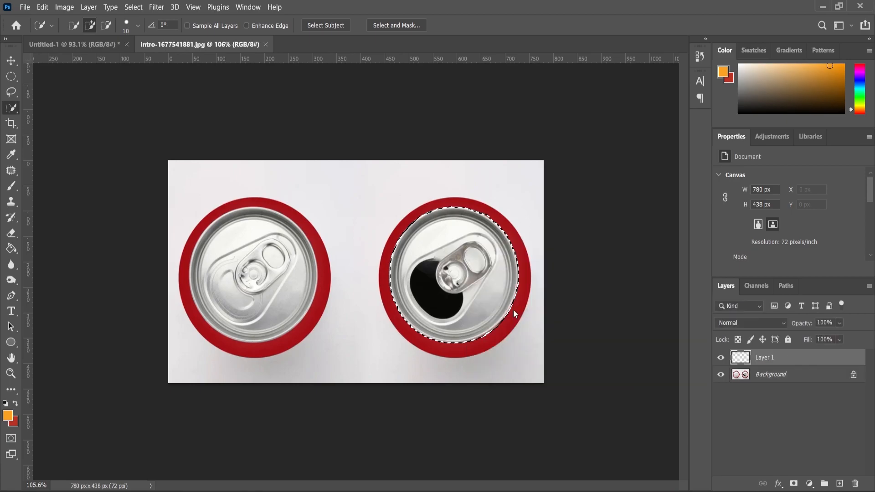
click(10, 61)
drag(480, 247, 354, 155)
Step: Scale the can lid to about 74% and rotate it about -53.84° so the pull tab stands upright
scroll(355, 238, up, 3)
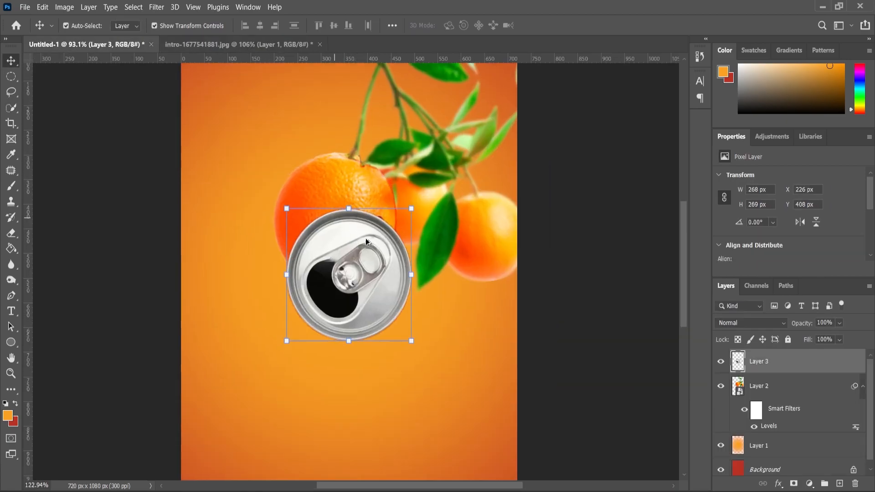
drag(424, 202, 345, 196)
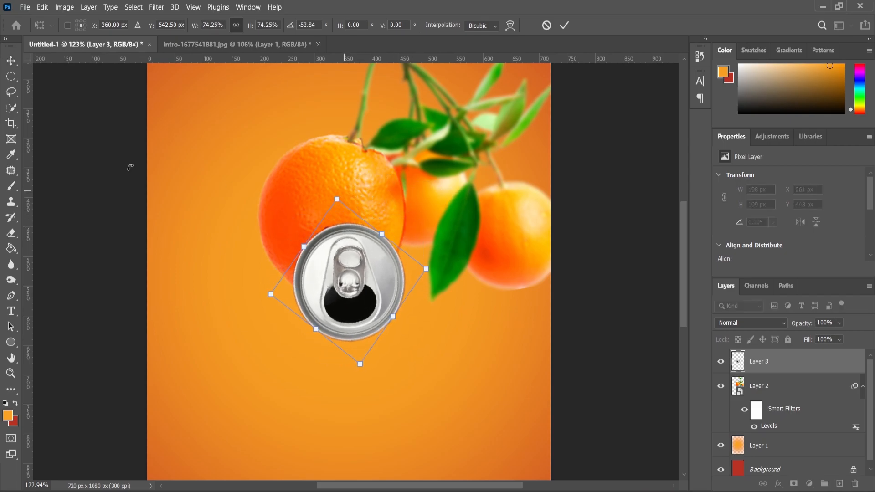
key(Return)
Step: Move the can lid onto the front of the large orange and shrink it to about 178 × 177 px
scroll(351, 231, up, 5)
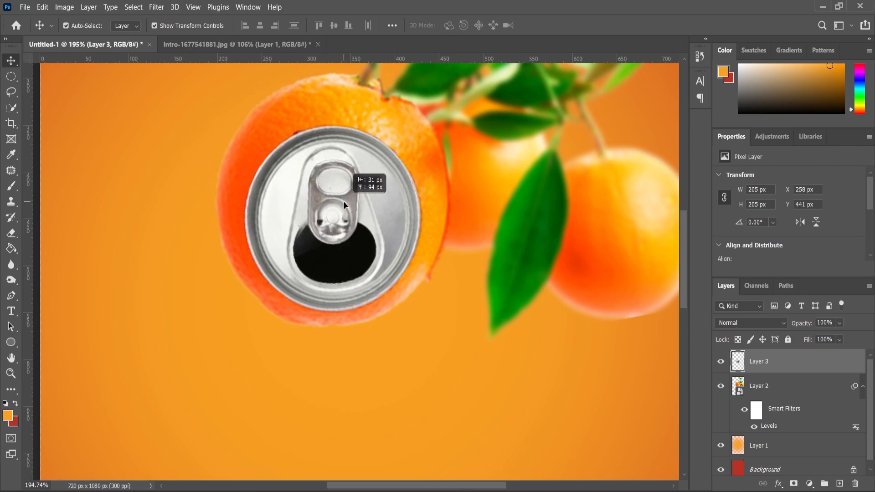
scroll(420, 133, up, 2)
key(ctrl+t)
drag(422, 115, 429, 134)
key(Return)
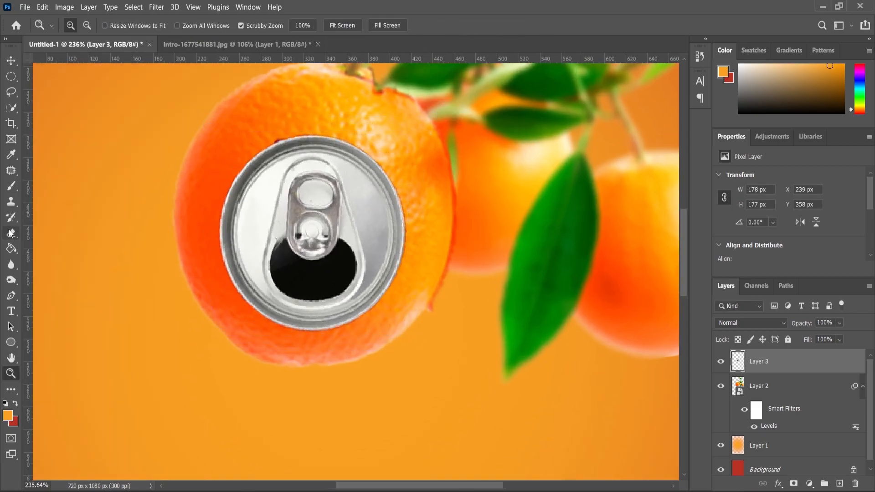
Step: Clean leftover edge pixels around the can lid's upper rim with the Eraser at a brush size of 4
click(12, 232)
right_click(232, 237)
click(13, 235)
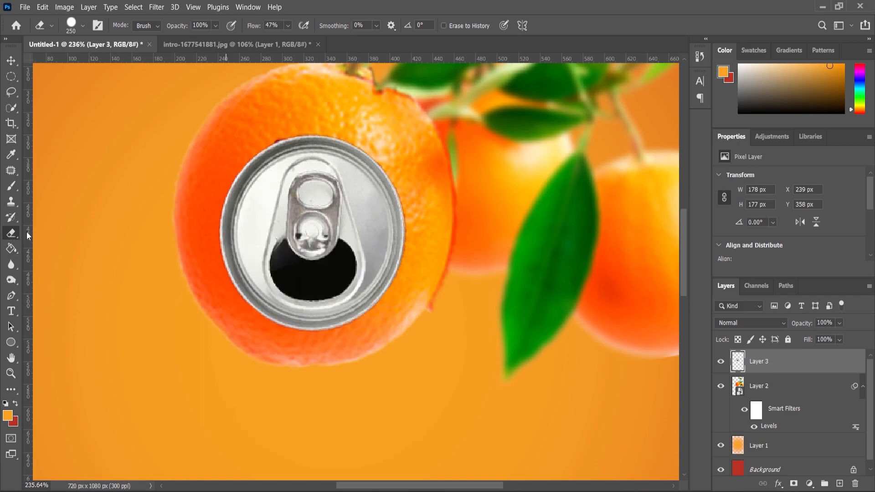
scroll(266, 114, up, 4)
key([)
key([)
key([)
key([)
key([)
key([)
key([)
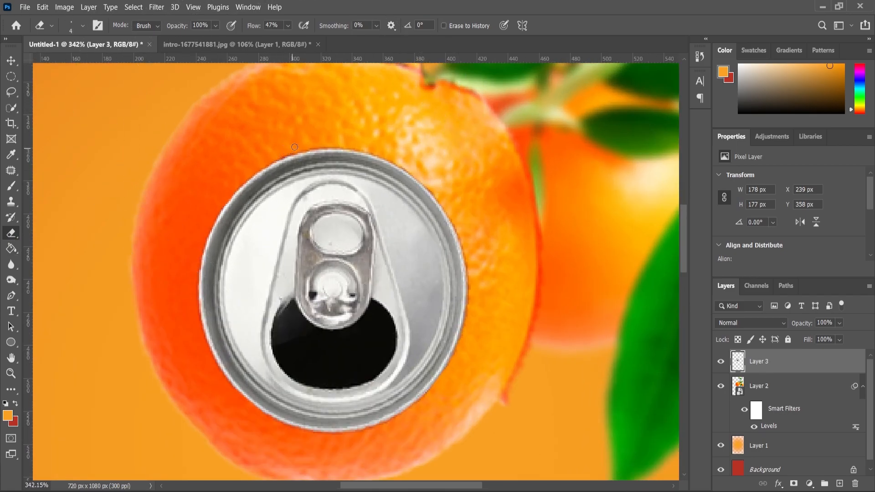
Step: Darken the can lid with a Levels adjustment, setting the shadow input to 12 and the midtone to 0.79
scroll(326, 138, down, 8)
key(v)
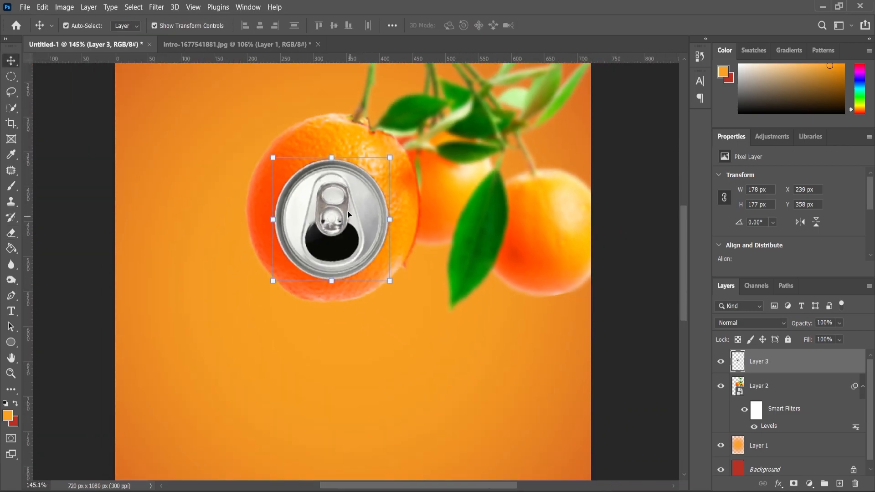
click(64, 7)
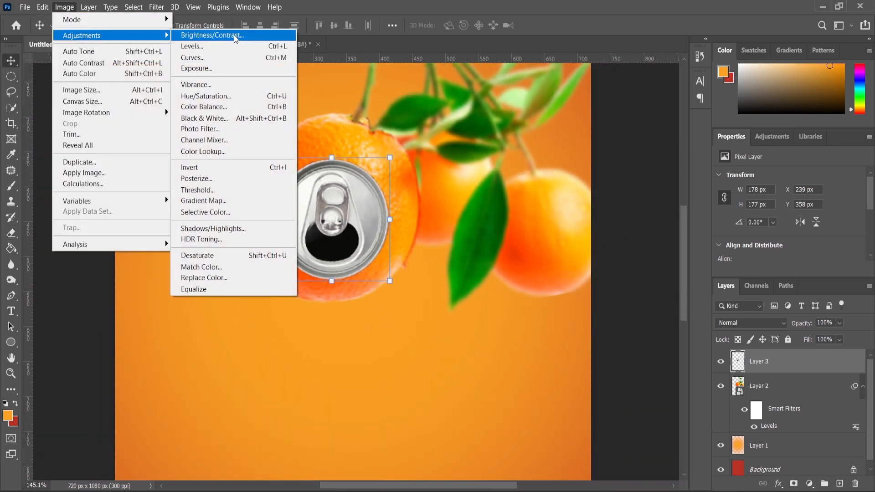
click(229, 51)
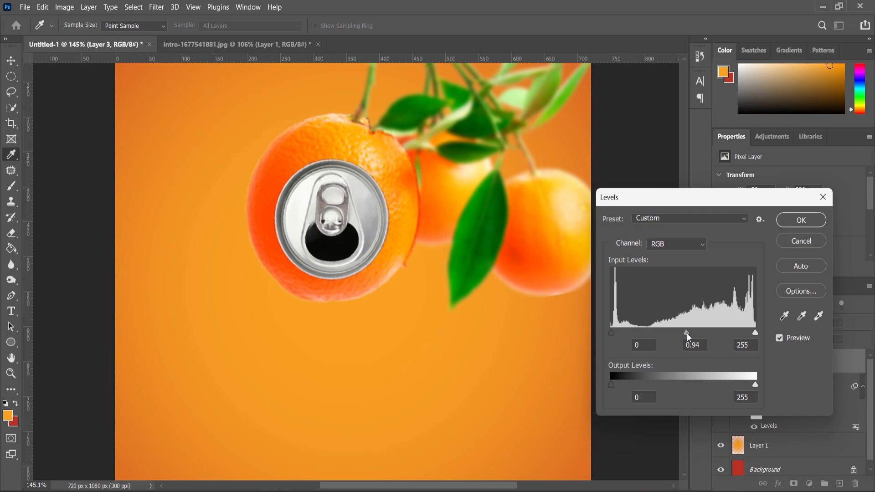
drag(686, 334, 695, 338)
click(618, 334)
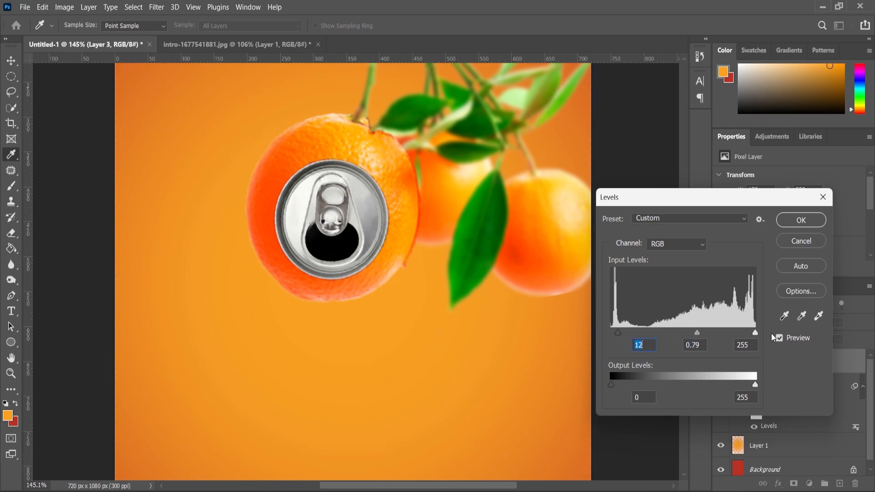
click(801, 220)
Step: Scale the can lid to 93.91% and rotate it -0.43° on the front of the orange
scroll(400, 159, up, 2)
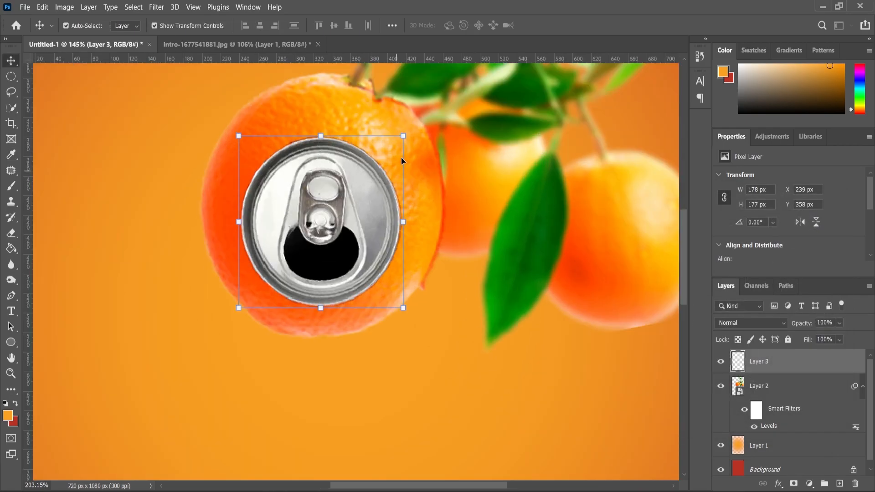
mouse_move(408, 135)
mouse_down()
mouse_move(401, 140)
mouse_move(418, 139)
mouse_up()
click(11, 373)
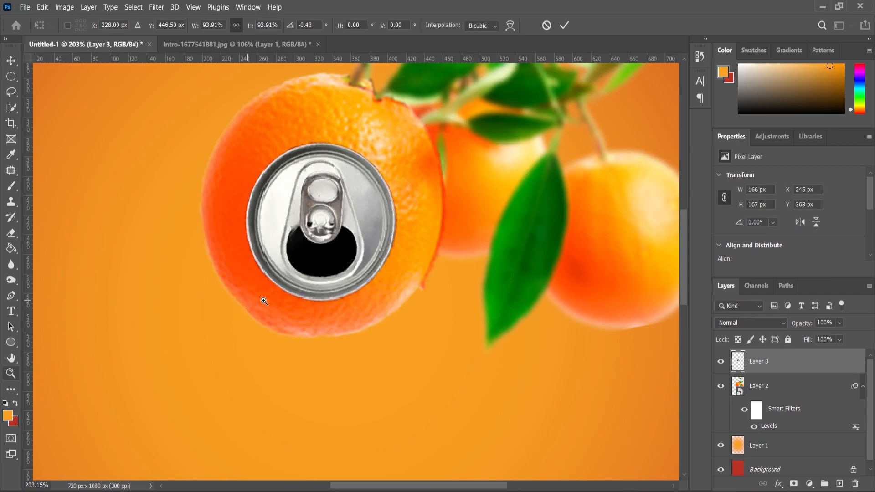
scroll(266, 295, down, 5)
scroll(371, 283, up, 3)
scroll(368, 215, down, 2)
Step: Open Juice.psd from the image folder and bring its masked juice glass layer into the poster
key(alt+Tab)
double_click(198, 152)
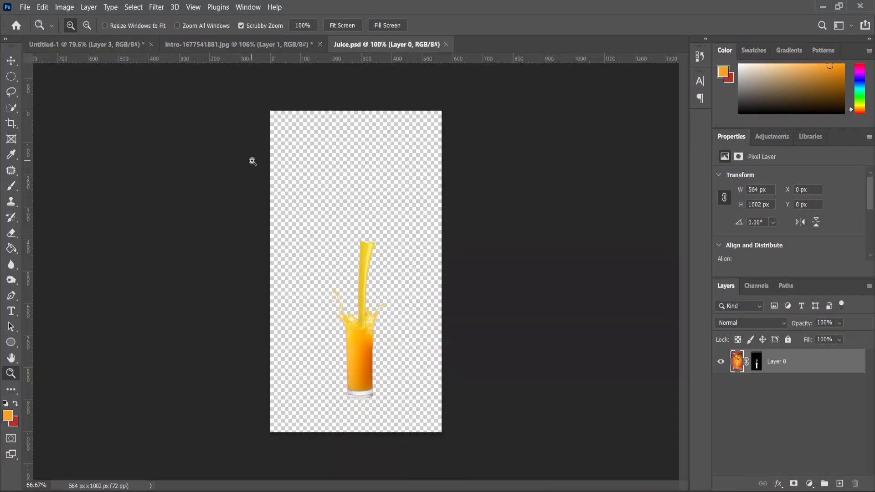
click(11, 60)
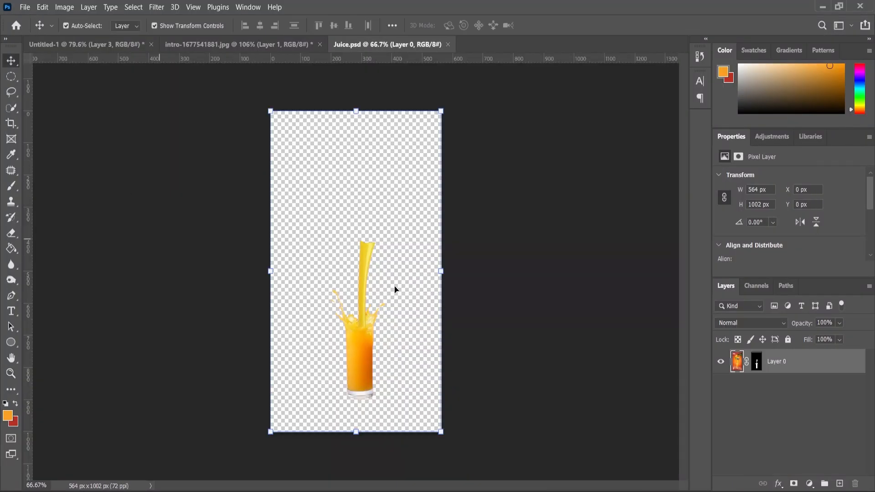
drag(362, 336, 338, 319)
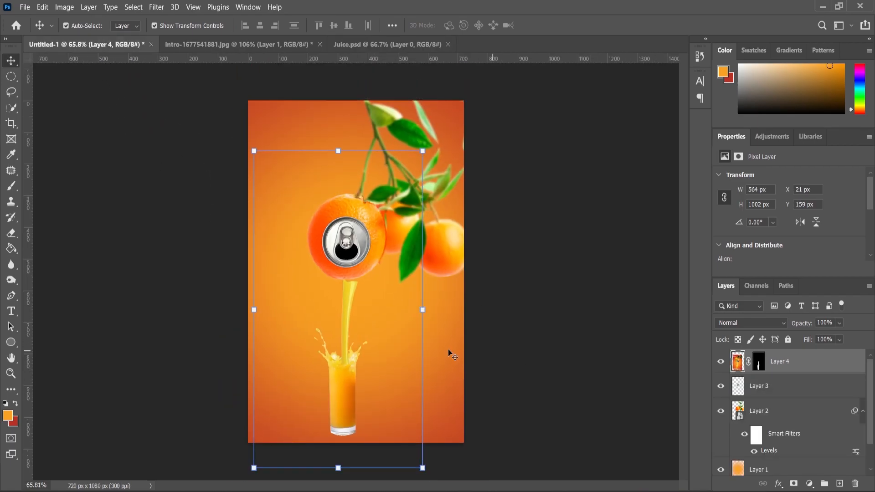
Step: Enlarge the juice glass layer to 110.25% and position its stream so it pours from the can lid's opening
scroll(447, 349, up, 2)
drag(347, 377, 339, 347)
scroll(408, 421, down, 3)
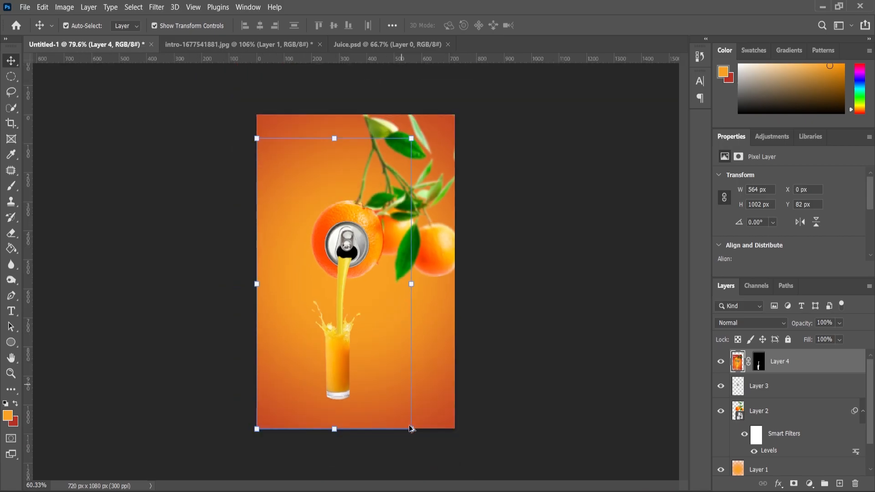
drag(410, 425, 427, 447)
scroll(348, 316, up, 6)
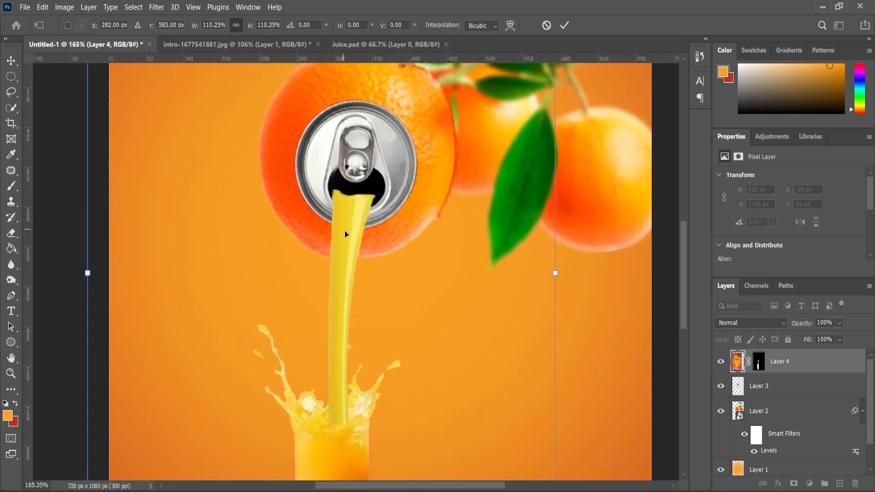
drag(344, 231, 363, 233)
scroll(346, 243, up, 5)
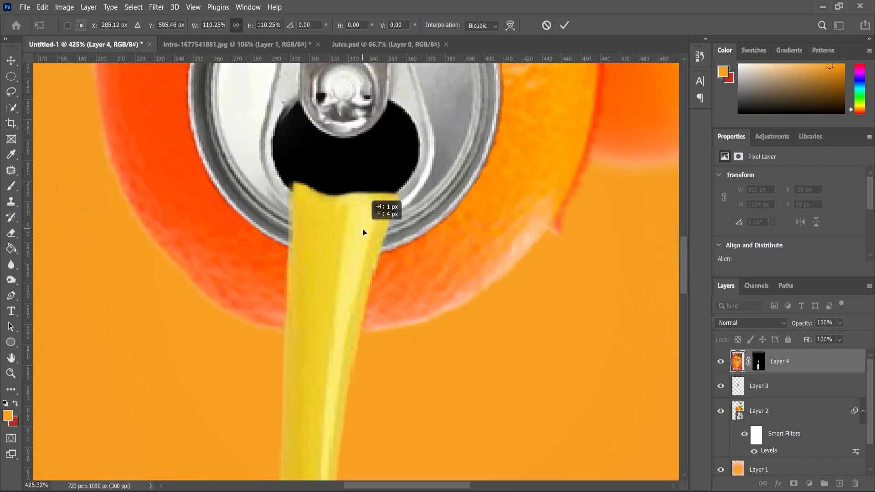
scroll(363, 229, down, 7)
click(11, 373)
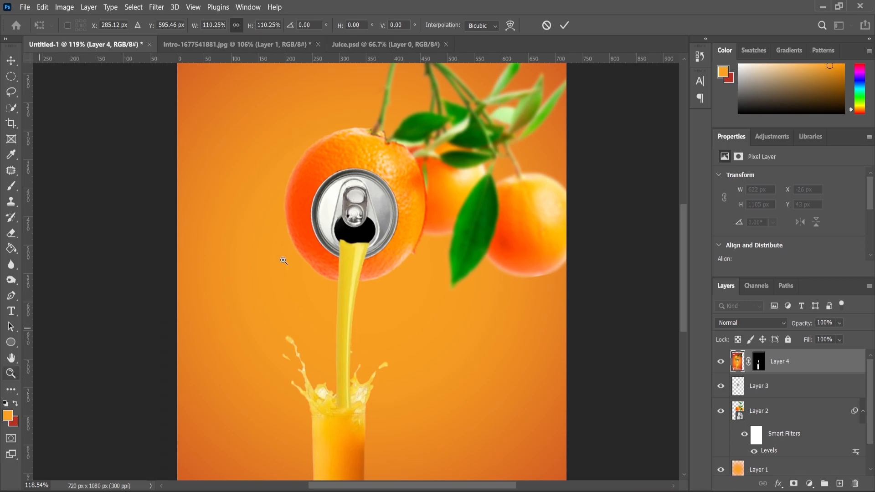
Step: Scale the juice layer up by 105.47% and move its stream onto the lower lip of the can opening
drag(423, 209, 402, 237)
scroll(402, 236, down, 1)
scroll(377, 297, up, 1)
scroll(377, 297, down, 1)
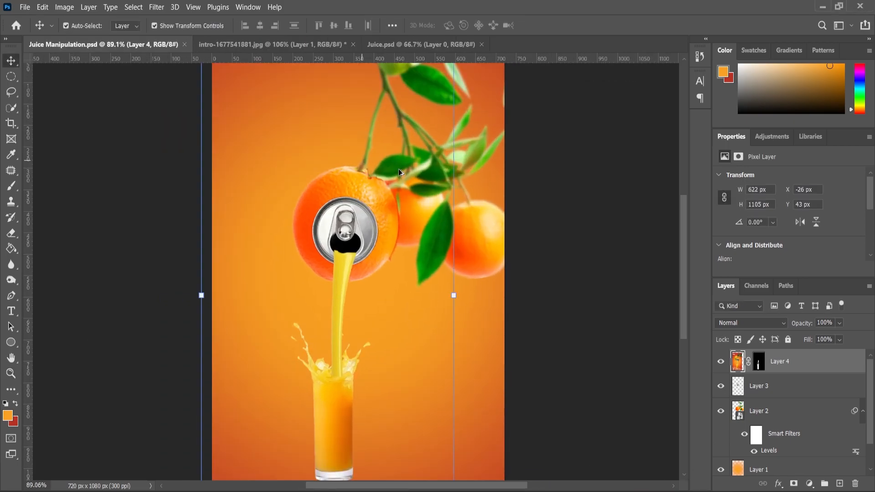
scroll(361, 337, down, 2)
scroll(352, 352, up, 3)
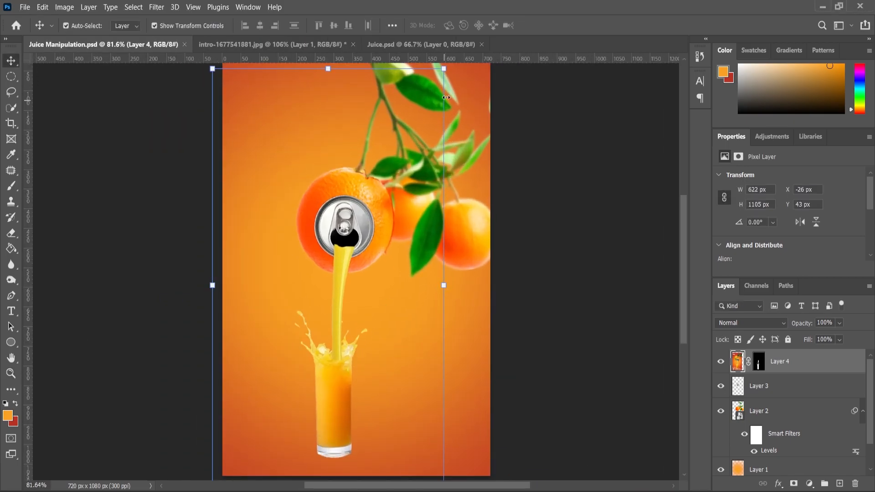
drag(444, 69, 450, 58)
scroll(363, 239, up, 5)
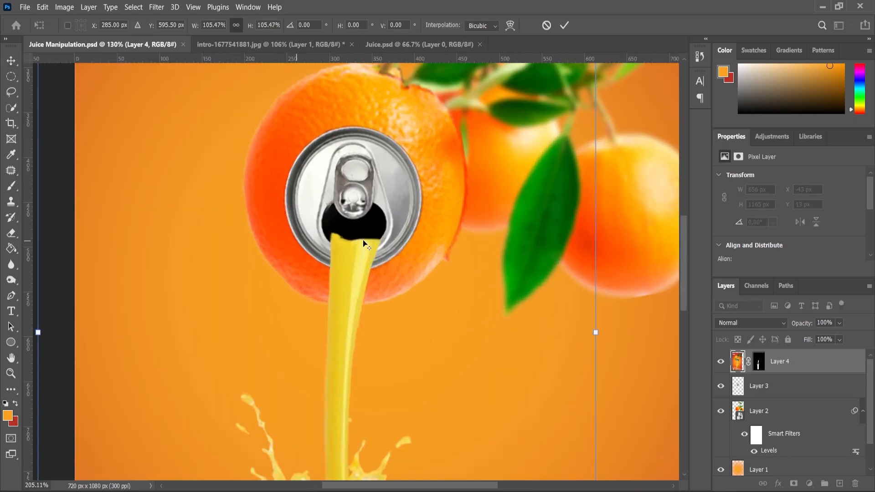
drag(353, 263, 350, 272)
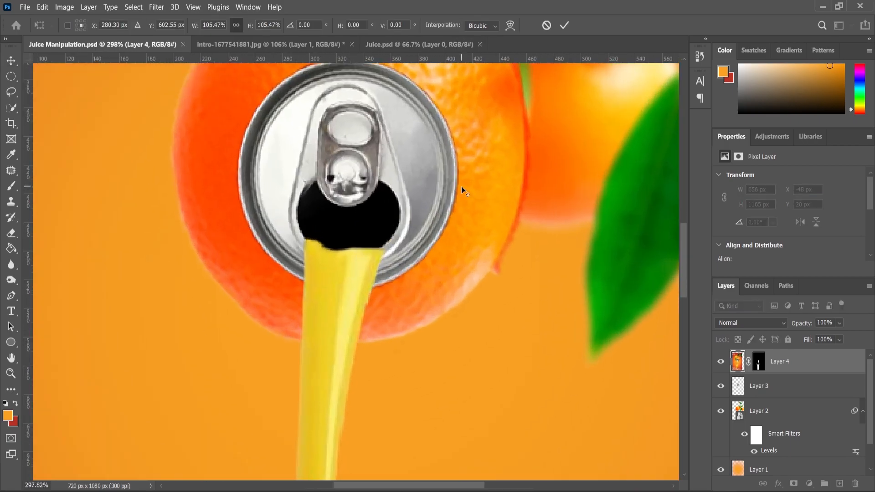
scroll(461, 191, down, 5)
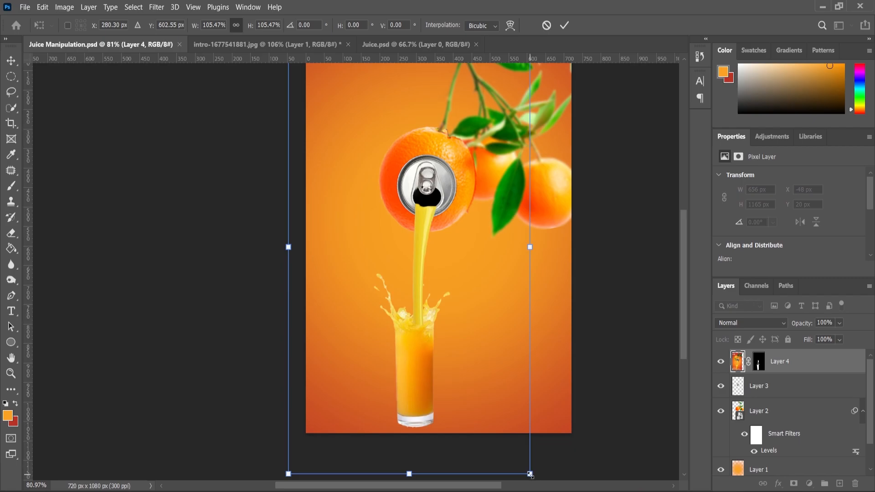
Step: Shrink the juice layer to 640 × 1137 px and realign the top of the stream with the can opening
drag(531, 475, 526, 469)
scroll(416, 332, up, 1)
click(10, 373)
drag(417, 192, 462, 191)
click(11, 61)
drag(406, 248, 407, 244)
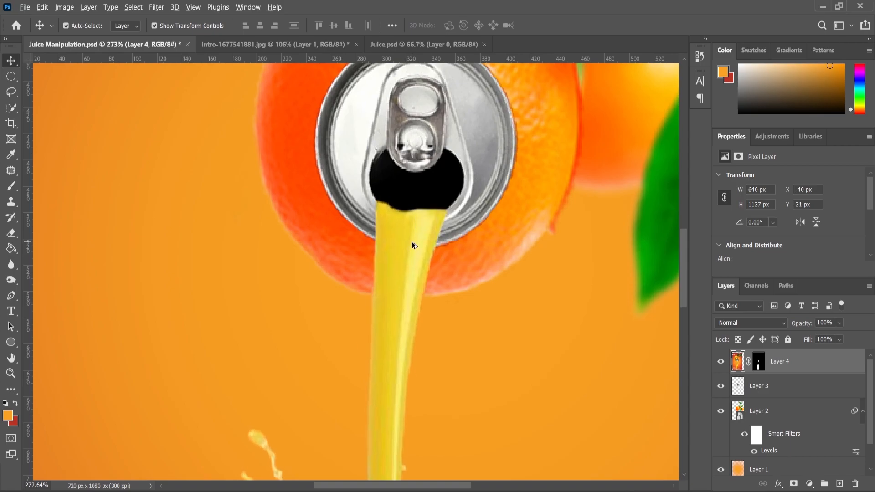
scroll(412, 241, down, 5)
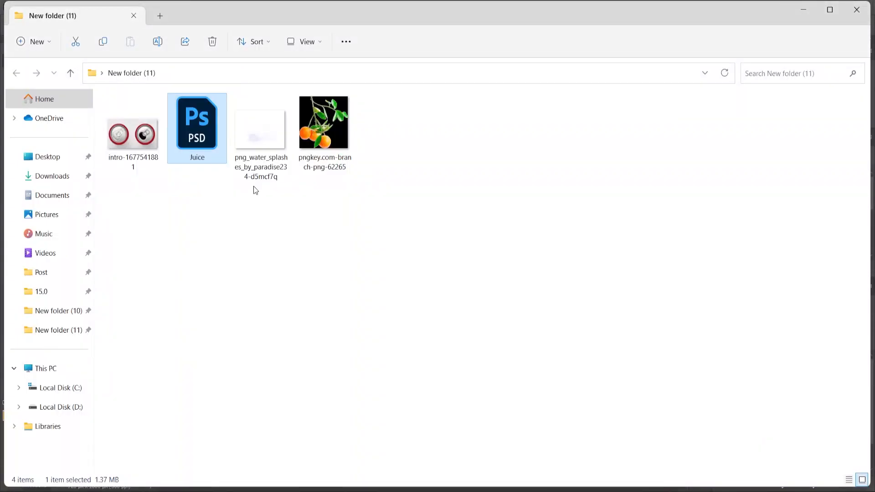
Step: Place png_water_splashes_by_paradise234-d5mcf7q around the base of the glass and enlarge it to about 702 × 421 px
drag(260, 137, 382, 359)
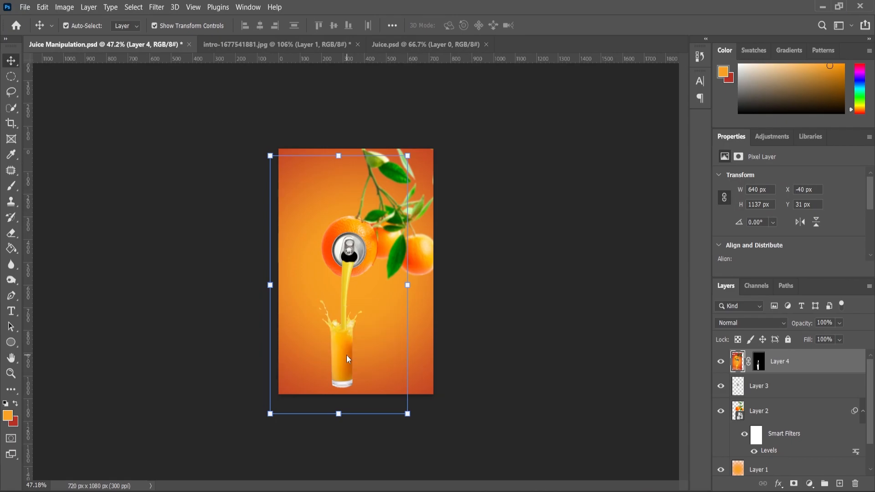
scroll(348, 363, up, 4)
drag(354, 312, 328, 428)
scroll(380, 410, up, 2)
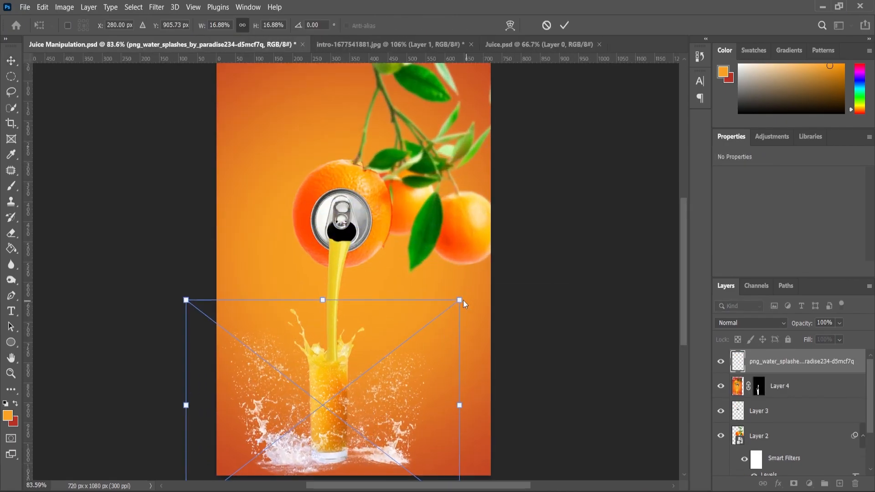
drag(475, 297, 488, 286)
key(Return)
Step: Move the water splash layer below Layer 3 so it sits behind the juice glass
drag(797, 363, 795, 424)
scroll(269, 431, up, 1)
scroll(269, 432, up, 1)
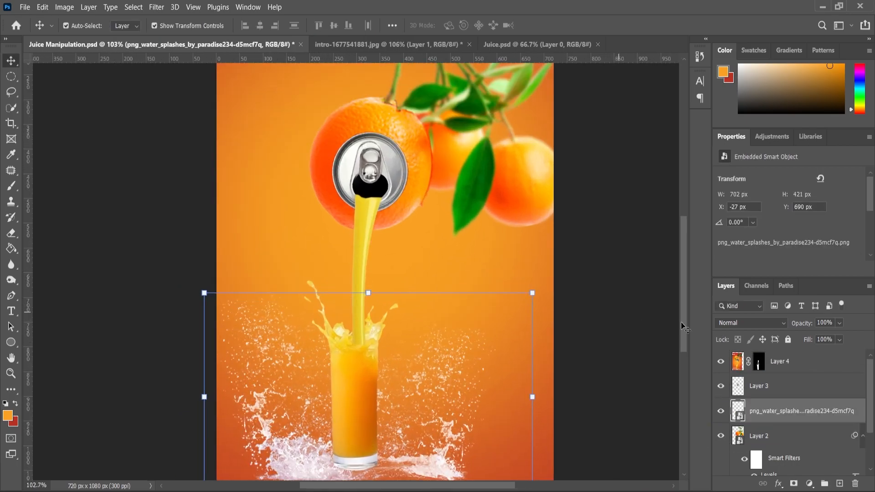
Step: Move the water splash toward the poster's lower-left corner, to about X -102 px, Y 743 px
scroll(296, 388, down, 3)
drag(310, 341, 275, 366)
key(z)
click(342, 25)
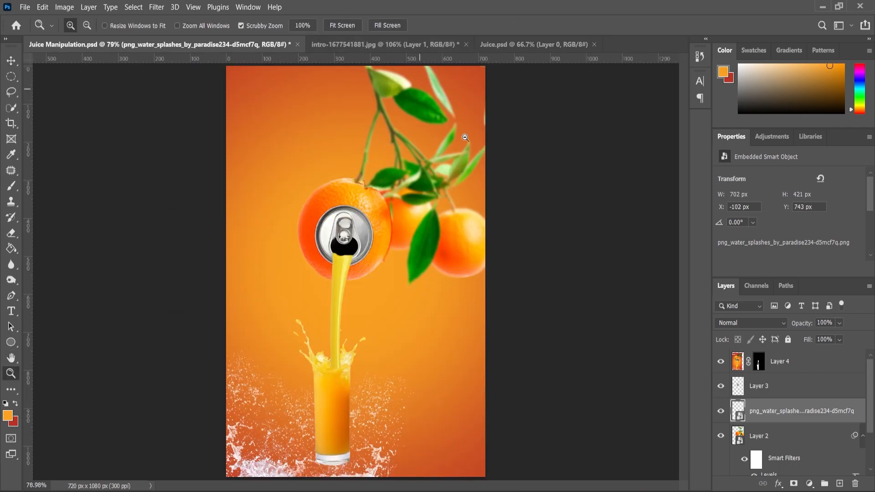
scroll(412, 382, down, 2)
scroll(351, 391, up, 1)
scroll(347, 392, down, 1)
Step: Shift the water splash slightly right and down to about X -71 px, Y 757 px
scroll(321, 409, up, 5)
scroll(358, 316, up, 1)
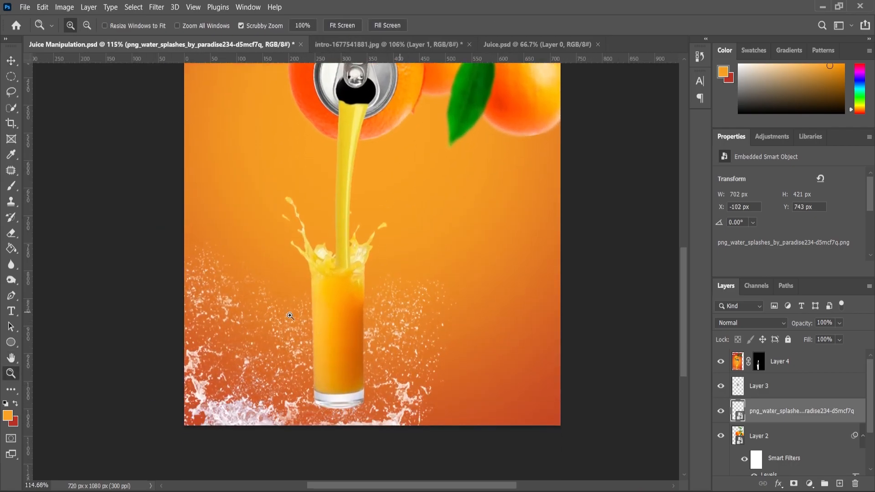
click(10, 61)
drag(249, 409, 267, 417)
key(z)
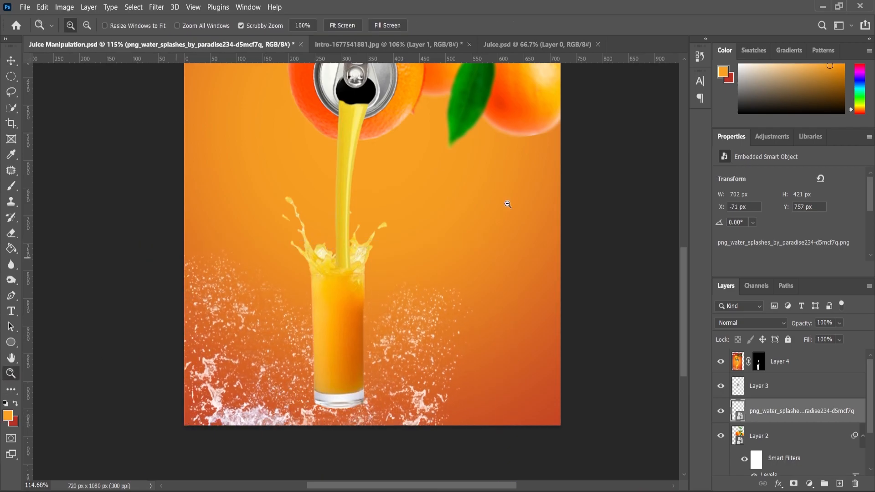
scroll(427, 328, down, 7)
scroll(415, 301, up, 2)
scroll(403, 276, down, 1)
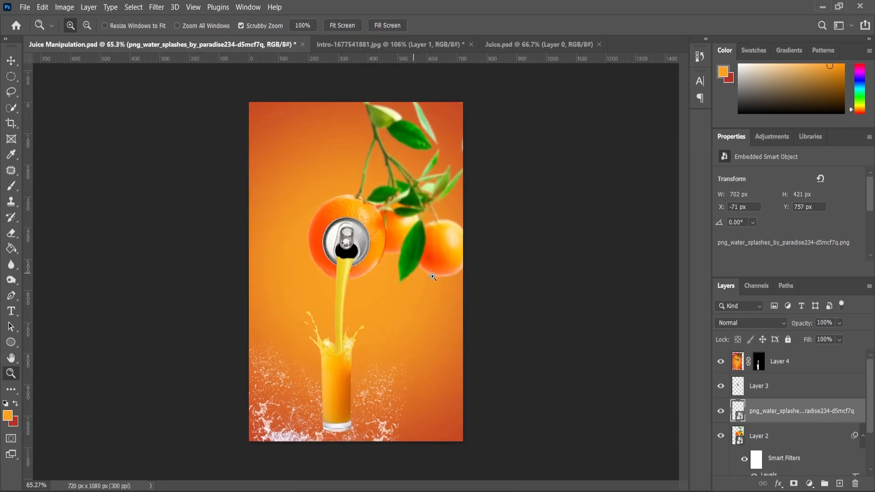
Step: Add the text JUICE in the poster's upper-left area and set its font to Impact
click(12, 315)
key(ctrl+0)
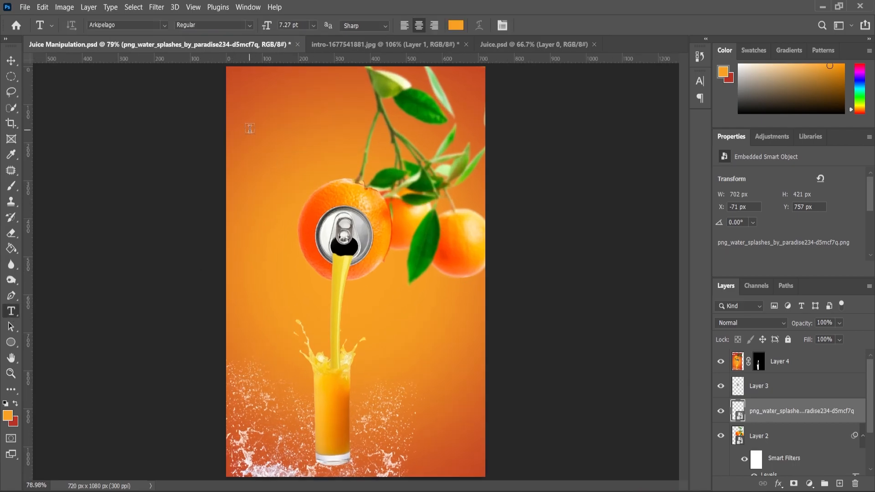
click(398, 154)
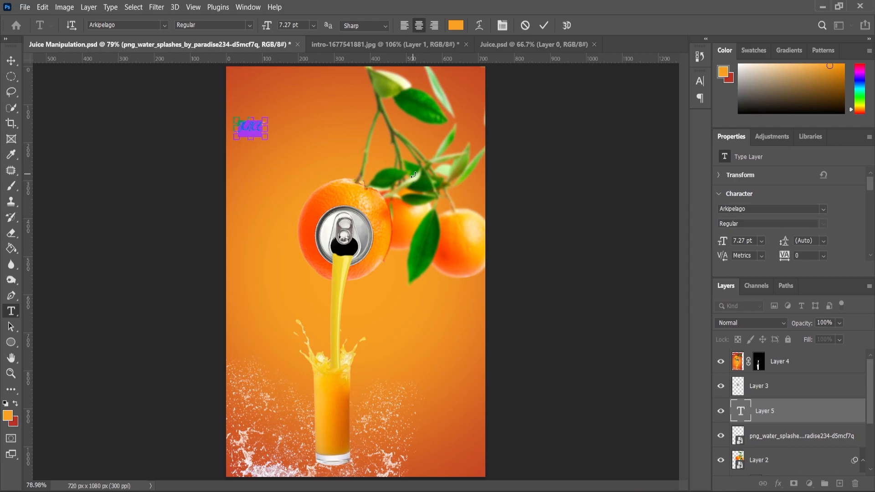
click(165, 26)
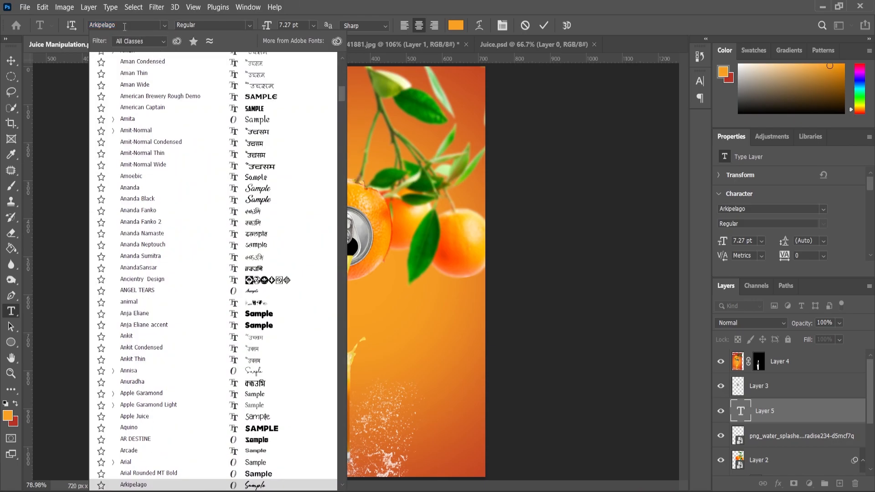
text(imp)
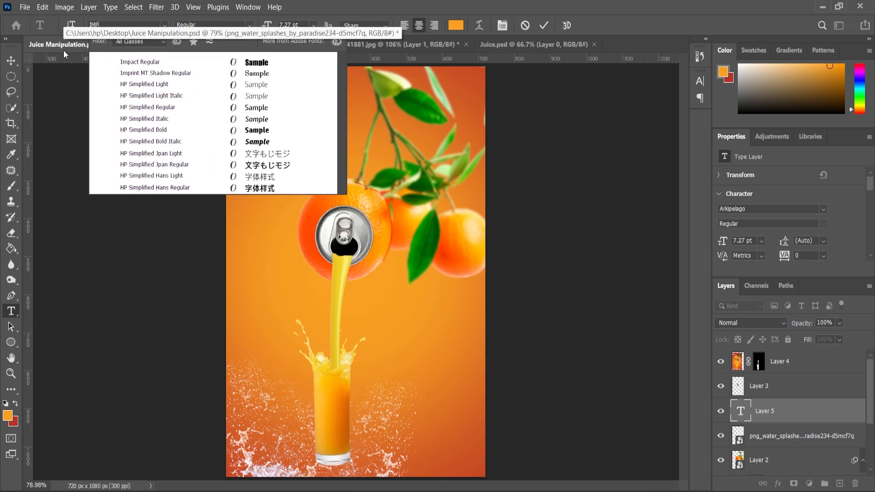
click(167, 63)
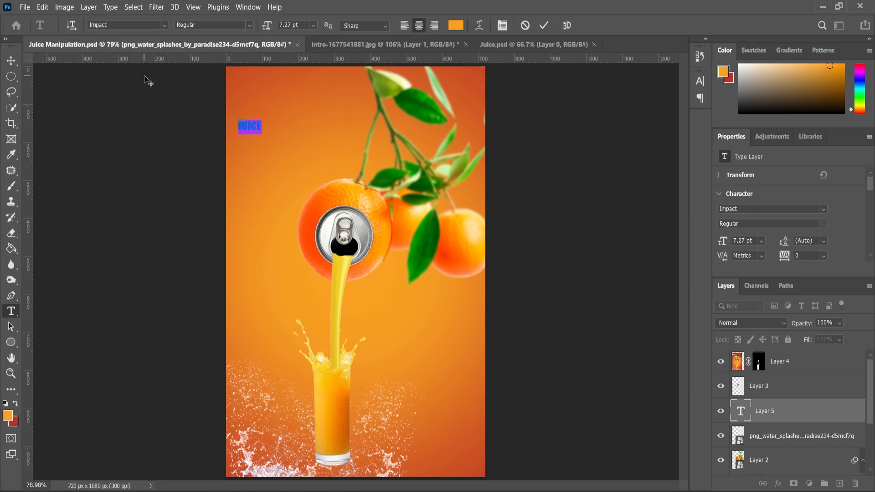
Step: Set the foreground colour to white (ffffff) and recolour the JUICE text with it
click(8, 416)
text(ffffff)
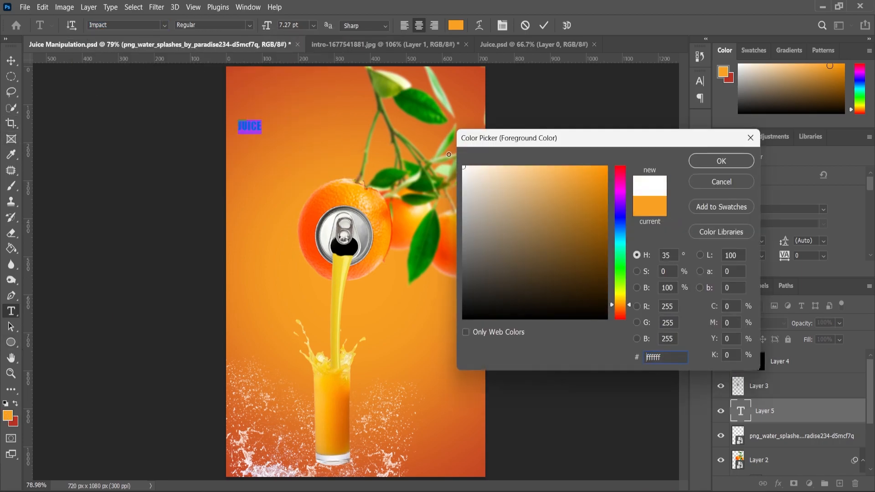
click(722, 161)
key(ctrl+Return)
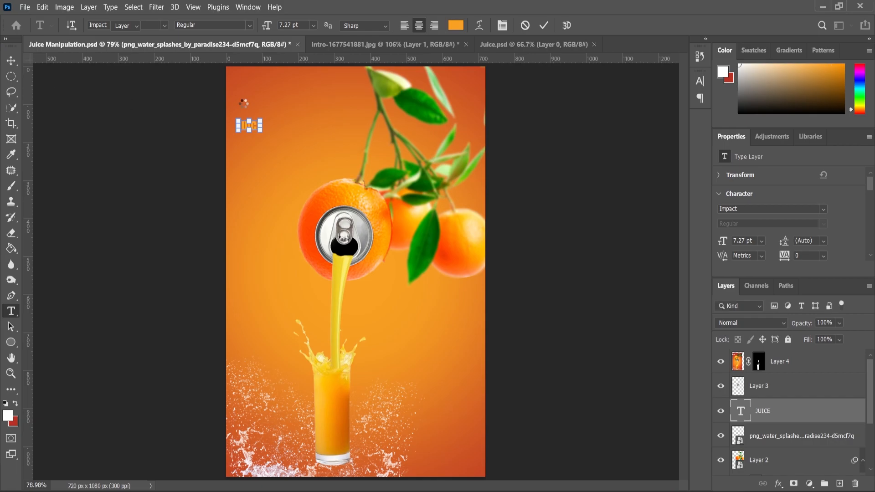
key(v)
key(alt+BackSpace)
Step: Scale the JUICE title up to about 324% (23.57 pt) in the poster's upper-left area, centred near X 141 px, Y 165 px
scroll(243, 104, up, 2)
click(274, 128)
drag(275, 127, 304, 109)
drag(275, 142, 314, 145)
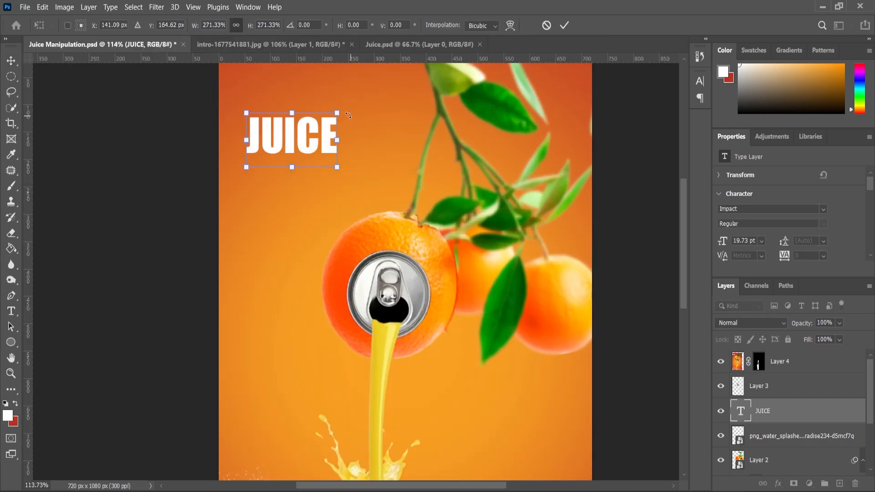
drag(337, 113, 346, 107)
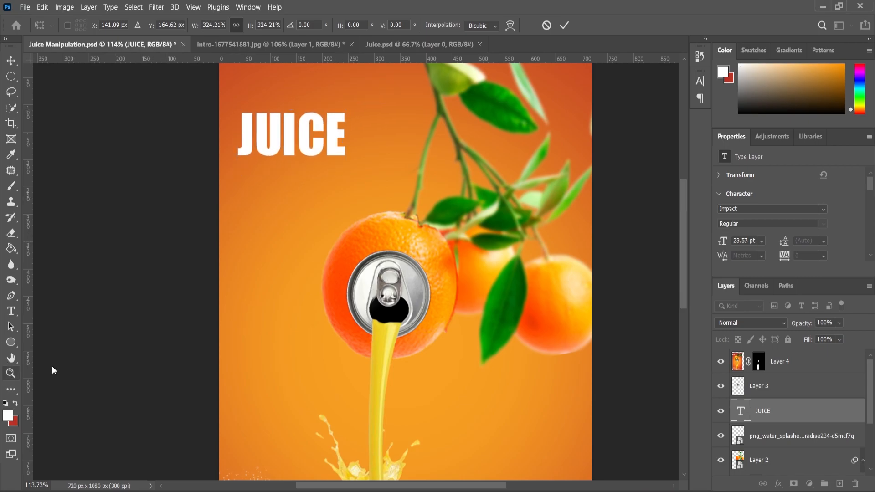
scroll(319, 181, down, 3)
scroll(311, 202, up, 1)
click(11, 60)
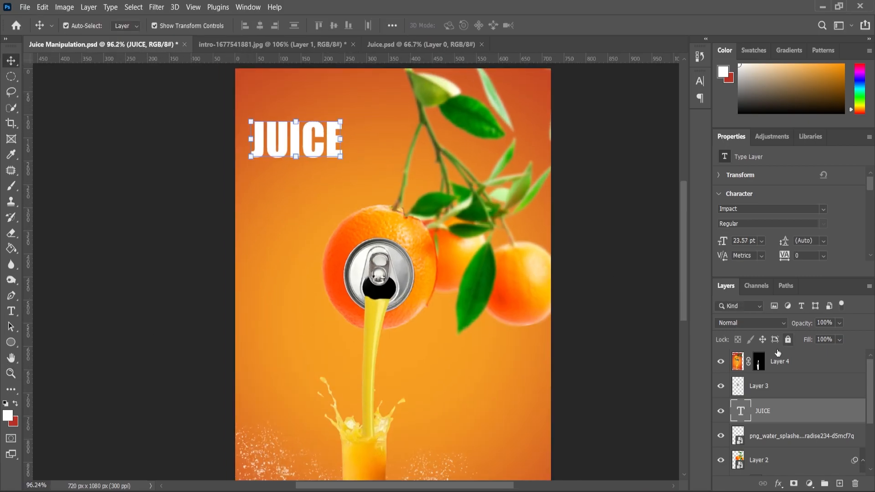
Step: Duplicate the JUICE text directly below the original and change the copy's wording to MANIPULATION
drag(766, 412, 840, 484)
scroll(297, 139, up, 5)
drag(295, 143, 293, 210)
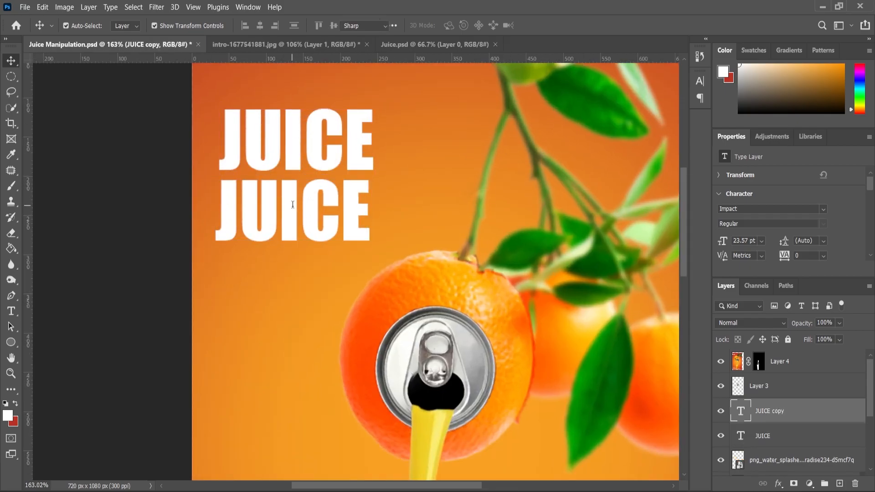
double_click(292, 205)
text(MANI)
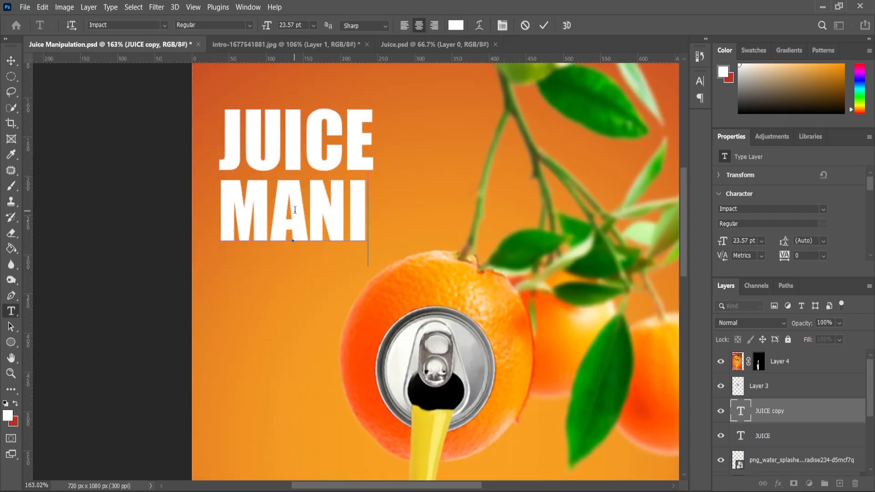
text(PULATION)
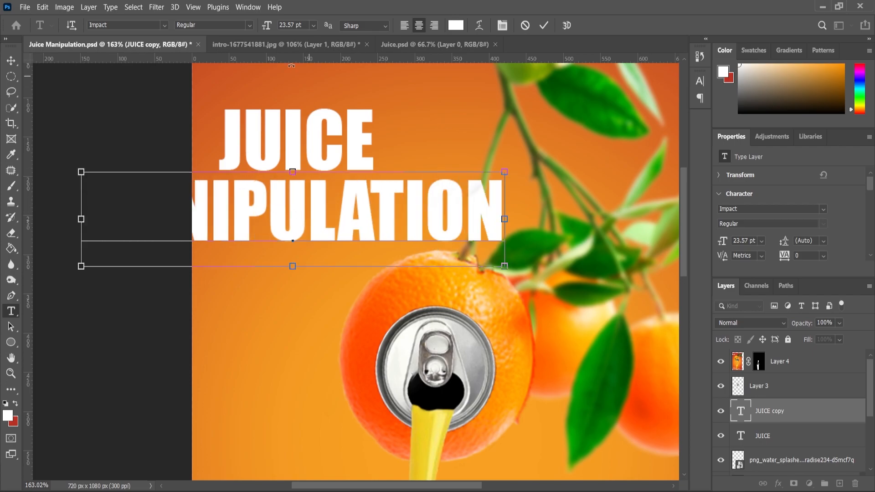
Step: Change the font of the whole MANIPULATION text to Poppins Regular
key(ctrl+a)
click(123, 25)
text(POPP)
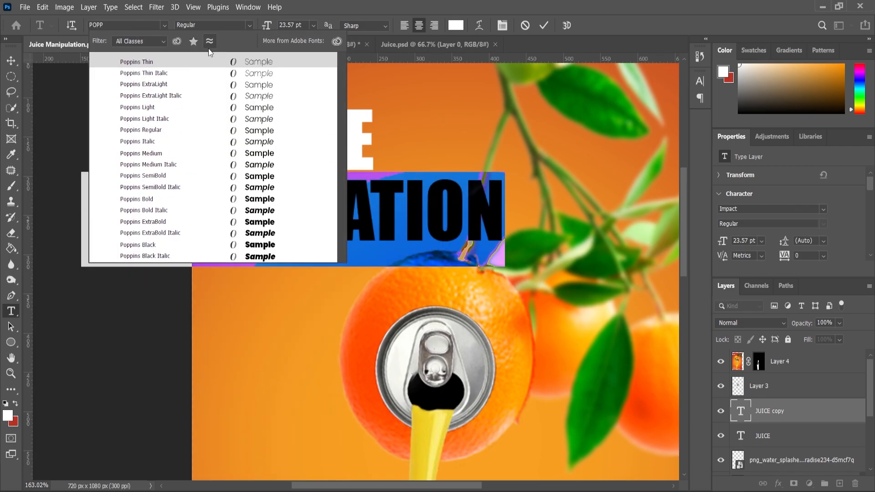
click(160, 132)
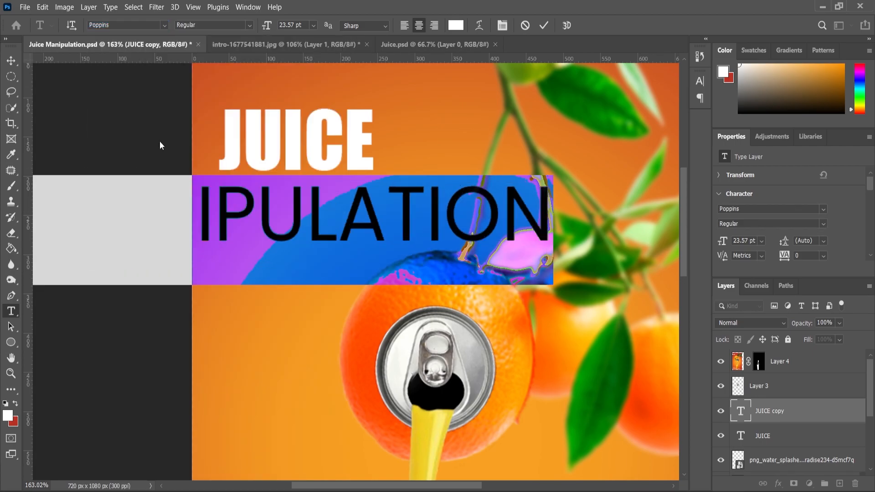
click(10, 60)
Step: Scale the MANIPULATION text down to about 44% (10.44 pt) and place it just below the JUICE title
click(553, 185)
drag(556, 175, 405, 205)
drag(355, 228, 400, 203)
click(14, 65)
Step: Align the left edges of the JUICE and MANIPULATION text layers
scroll(279, 151, up, 3)
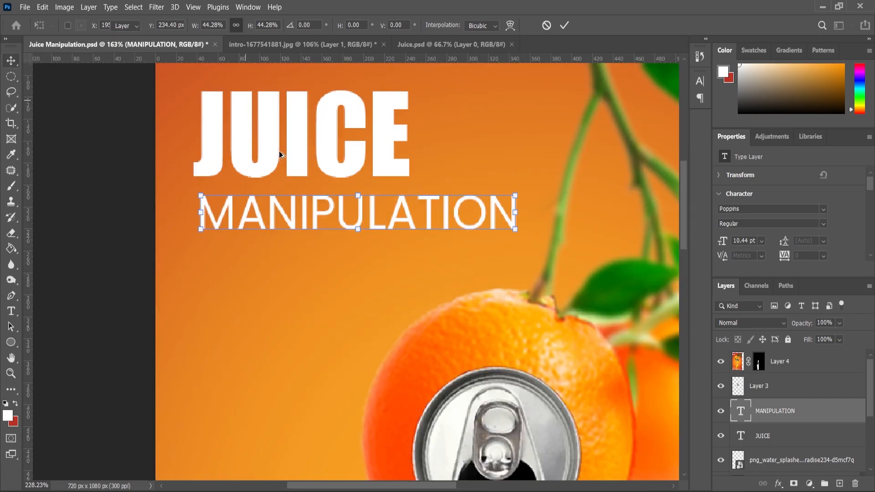
shift+click(278, 151)
click(244, 25)
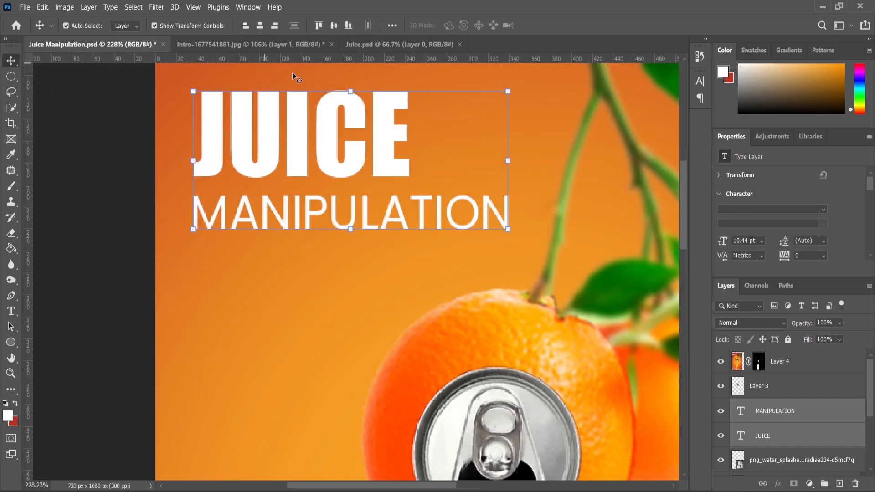
Step: Set the MANIPULATION text to Poppins Bold and align its left edge with the JUICE title again
double_click(311, 228)
key(ctrl+a)
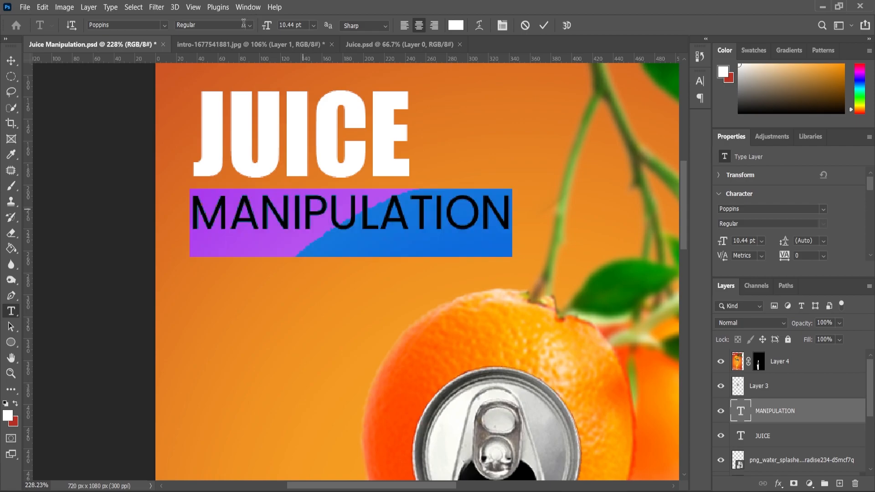
click(213, 24)
click(206, 155)
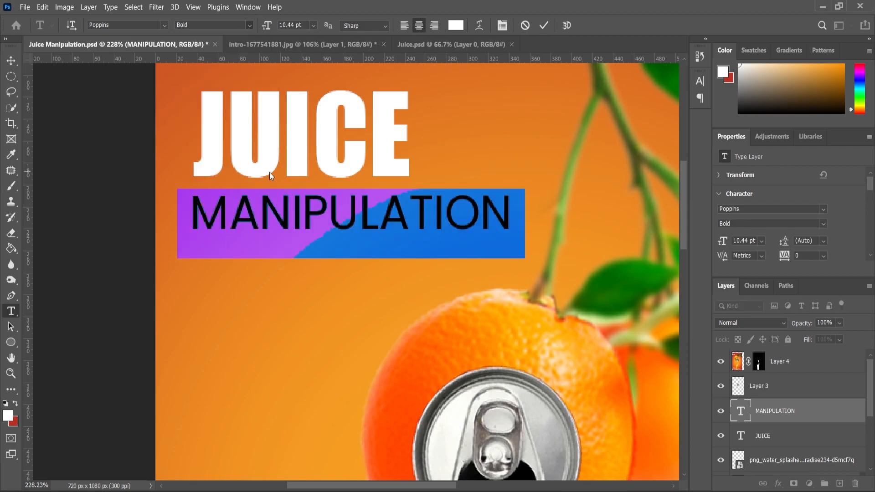
click(11, 61)
shift+click(248, 143)
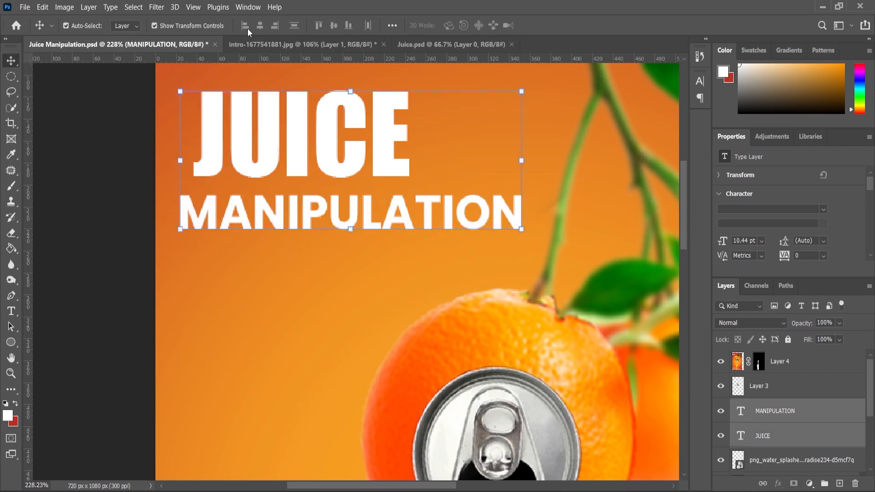
scroll(319, 161, down, 5)
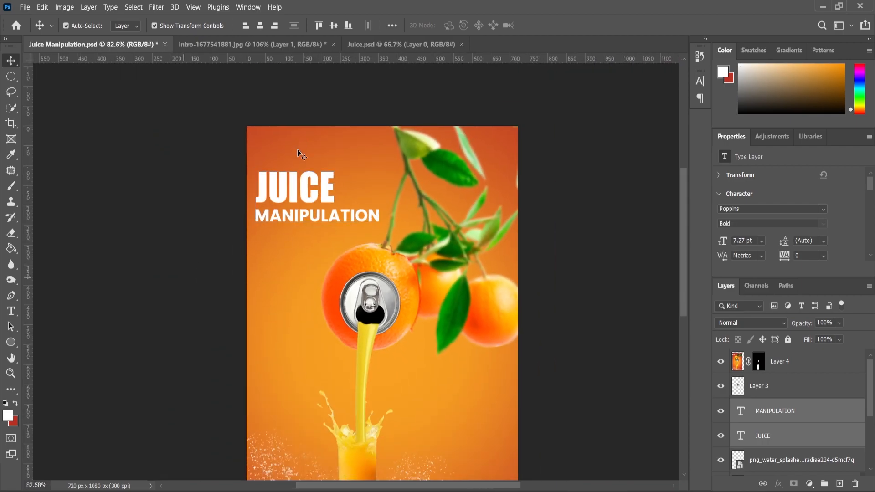
Step: Scale both title lines together to about 90% and move them up and left to about X 180 px, Y 144 px
scroll(297, 139, down, 2)
click(303, 177)
scroll(303, 177, up, 5)
click(303, 120)
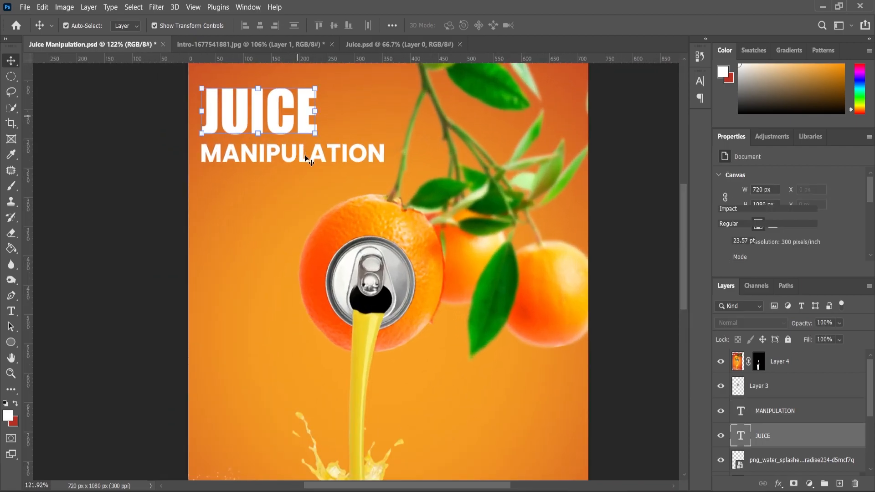
click(308, 160)
scroll(332, 209, down, 3)
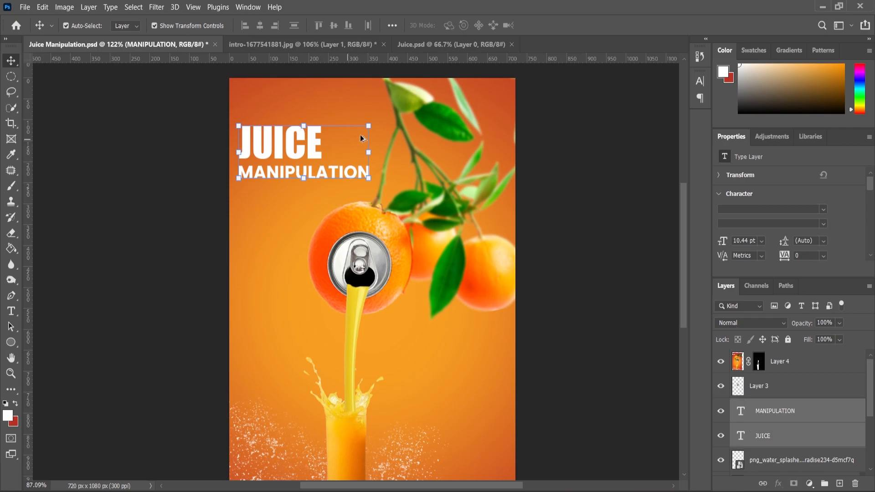
drag(369, 125, 363, 130)
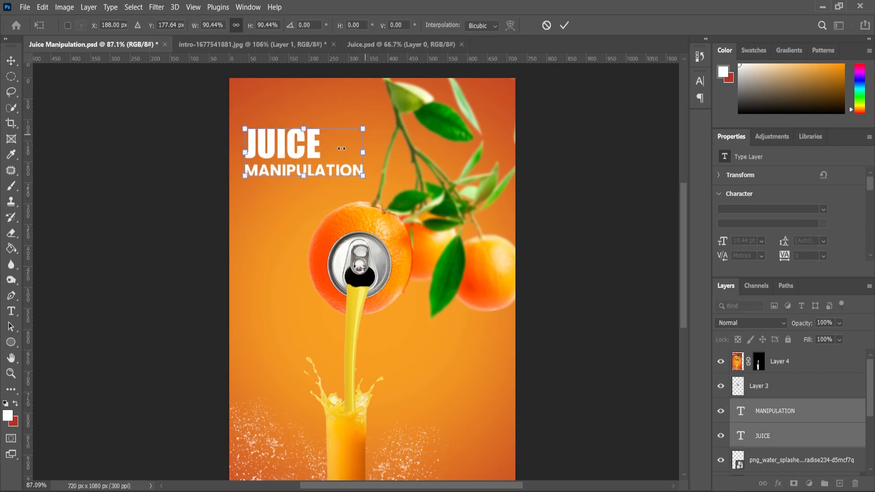
mouse_move(302, 155)
mouse_down()
mouse_move(304, 143)
mouse_move(300, 155)
mouse_up()
key(ctrl+0)
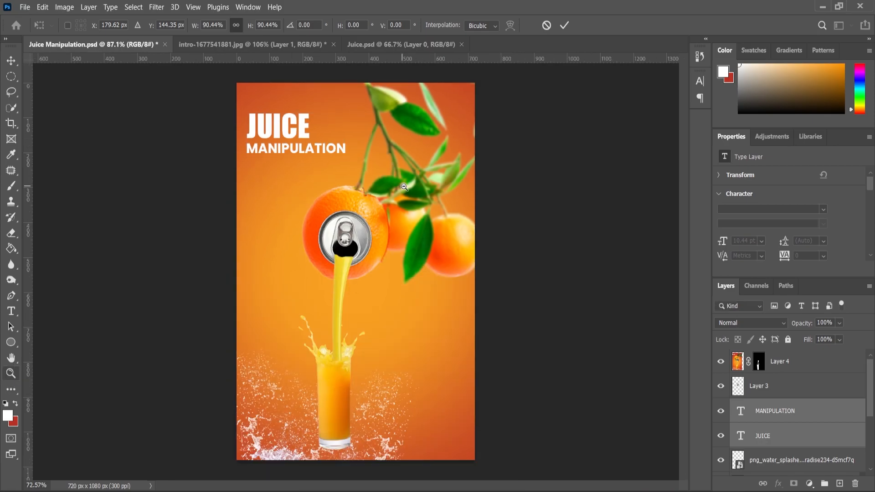
Step: Add a Levels adjustment layer above Layer 4 and set its midtone input to 0.91
click(767, 364)
click(810, 487)
click(803, 323)
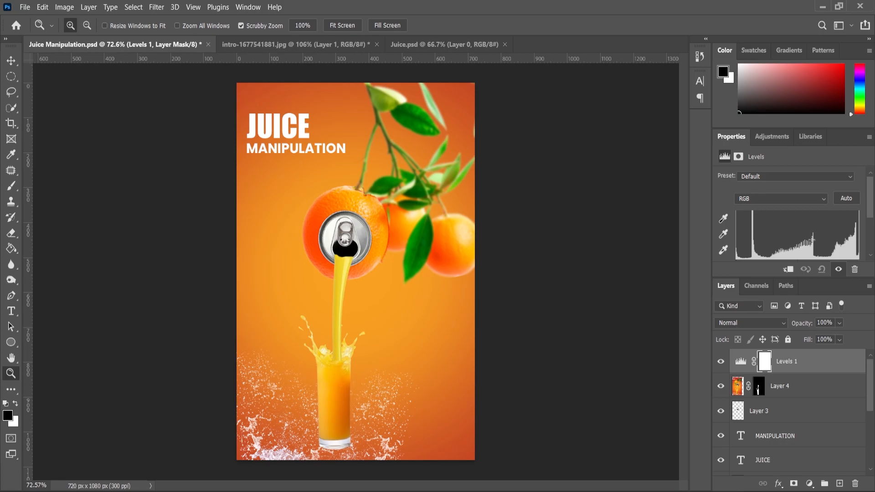
scroll(816, 246, down, 2)
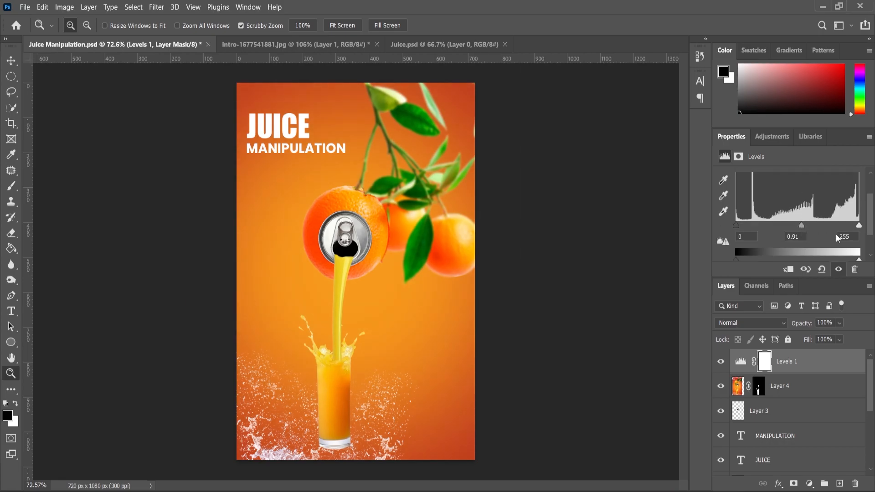